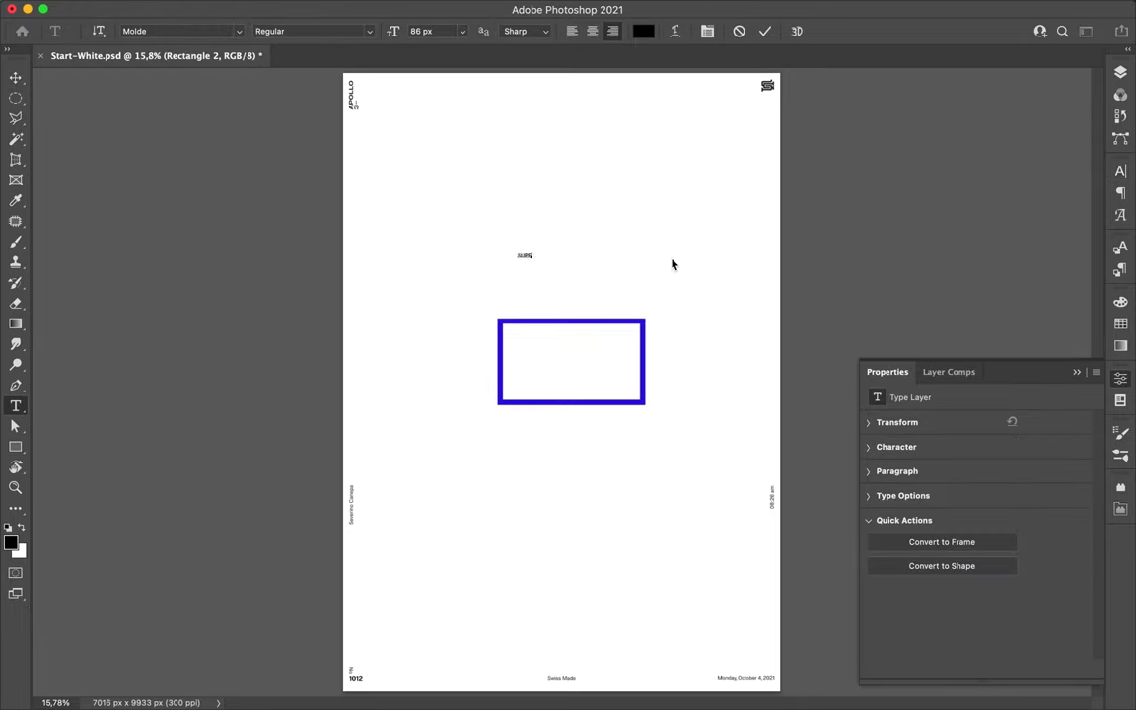
Set SUPERIM-POSITION on two lines in Celdum Medium inside the blue frame, then draw a small square.
drag(506, 256, 563, 325)
text(Celdum)
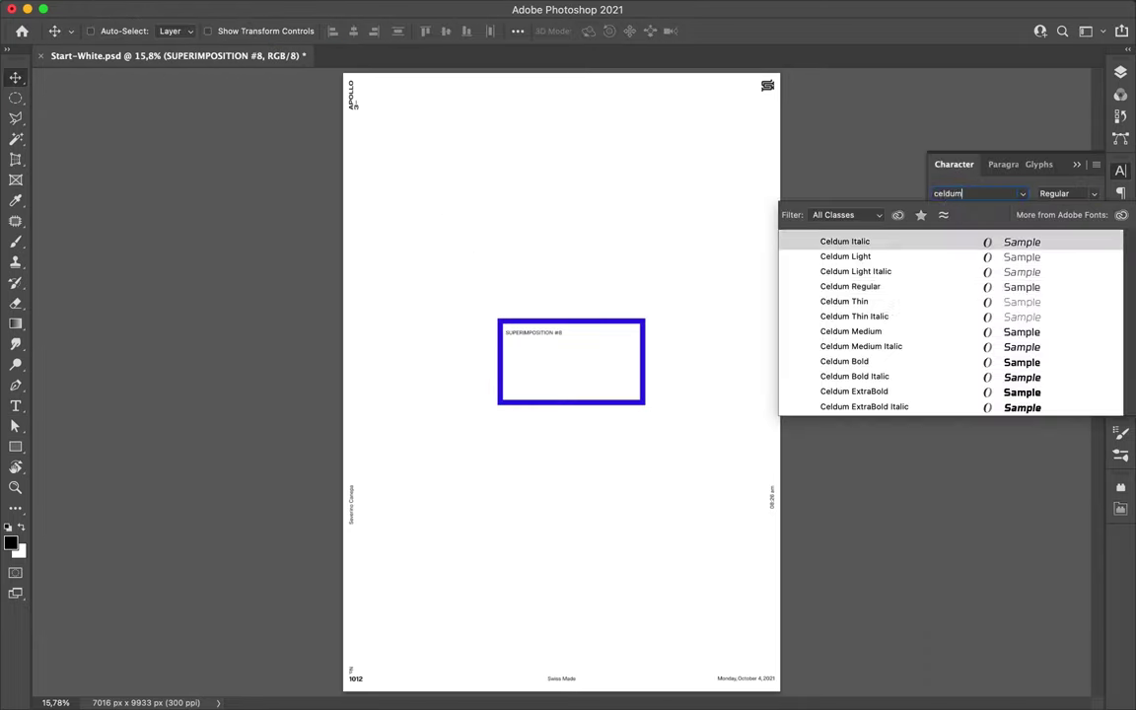
click(937, 337)
mouse_move(587, 347)
mouse_down()
mouse_move(606, 353)
mouse_move(611, 437)
mouse_up()
key(u)
click(168, 30)
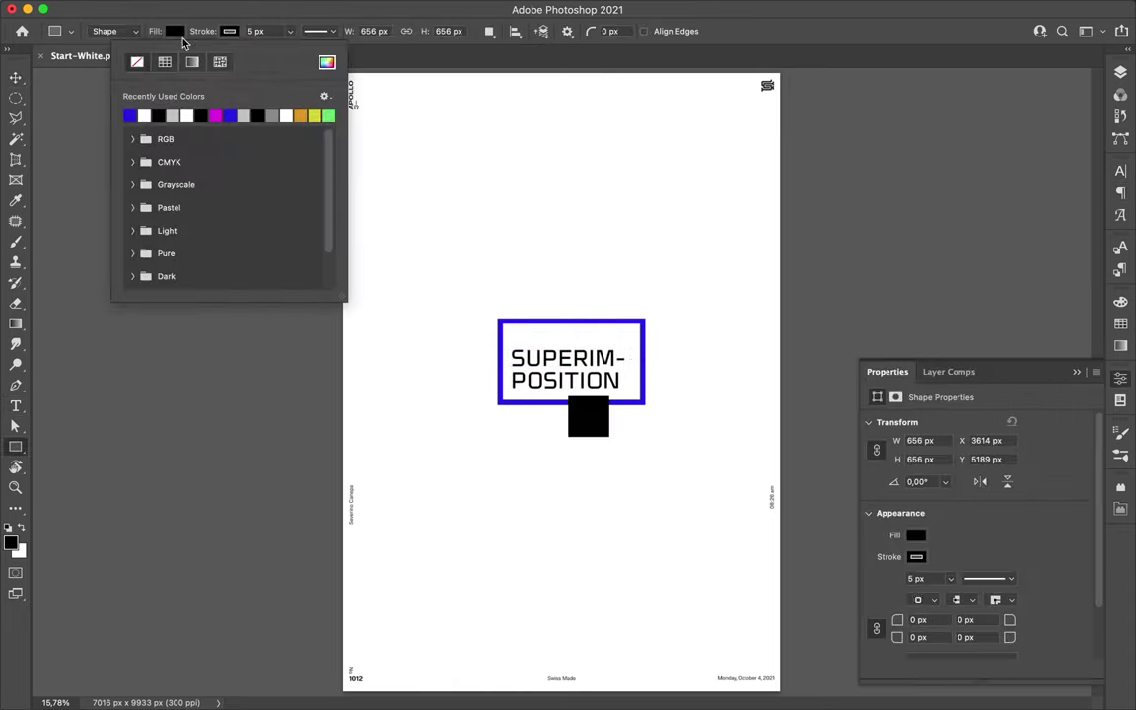
Fill the square blue and add white '#8' text below the frame.
click(215, 111)
scroll(580, 426, up, 3)
key(t)
click(530, 505)
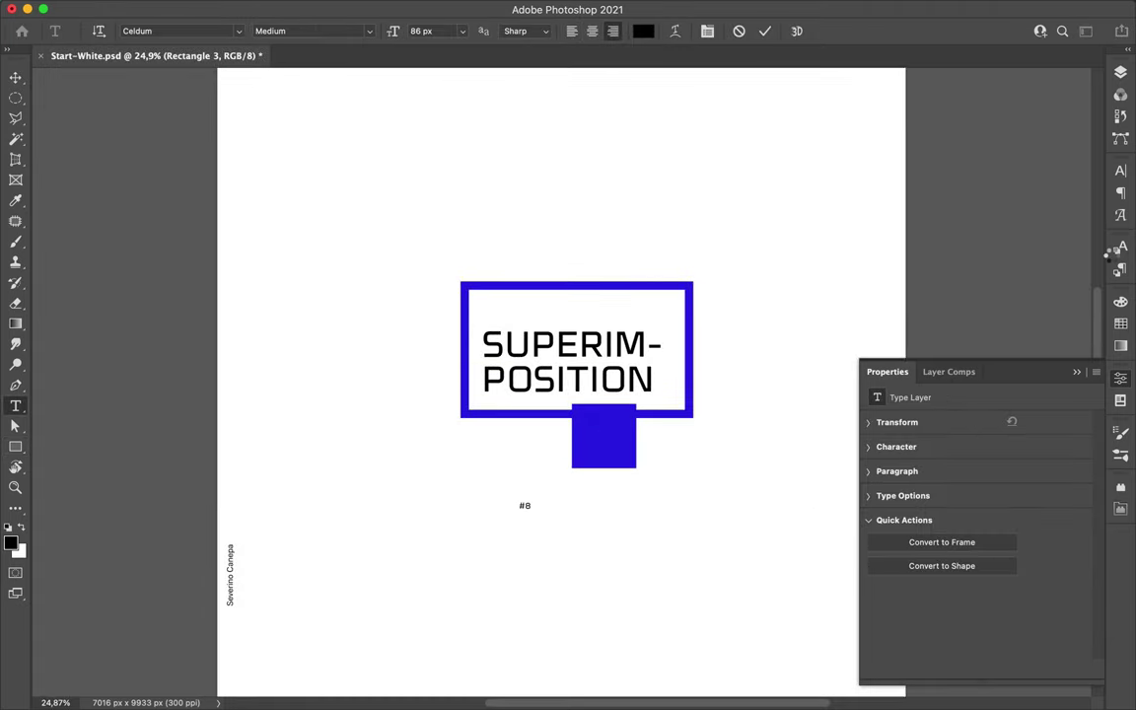
click(1078, 259)
click(887, 241)
Enlarge '#8', rotate it -45°, and position it inside the blue square.
key(ctrl+t)
mouse_move(592, 424)
mouse_down()
mouse_move(577, 414)
mouse_move(626, 452)
mouse_up()
key(Return)
key(ctrl+t)
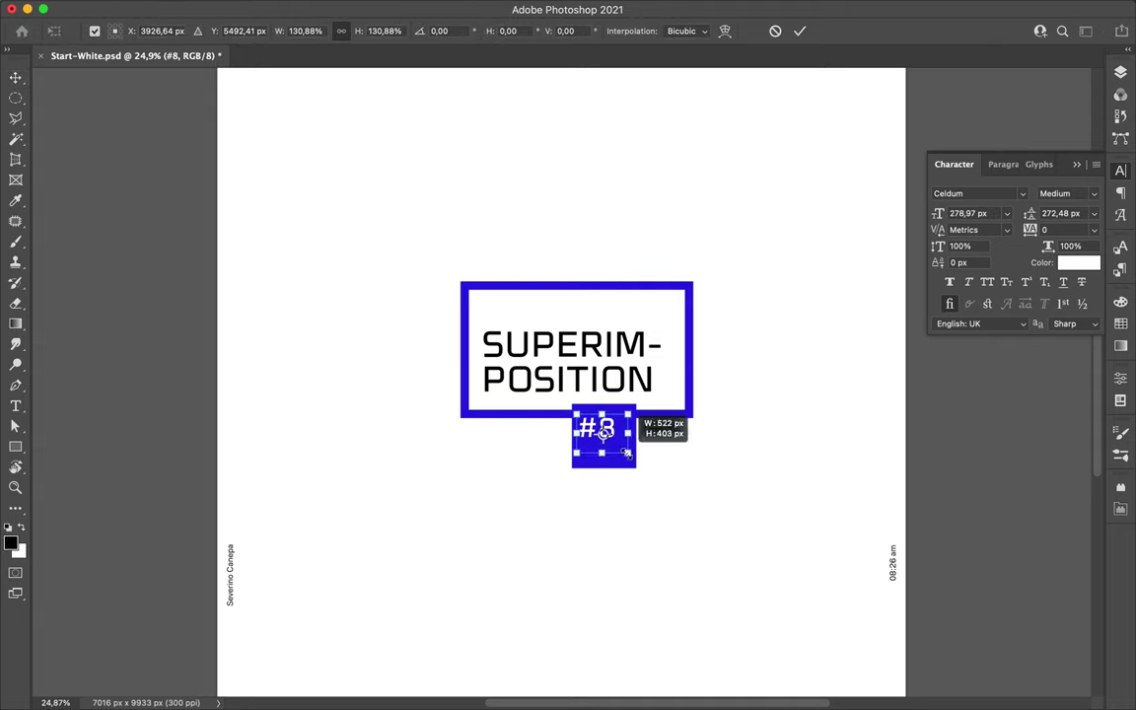
key(Return)
key(ctrl+t)
drag(652, 380, 621, 378)
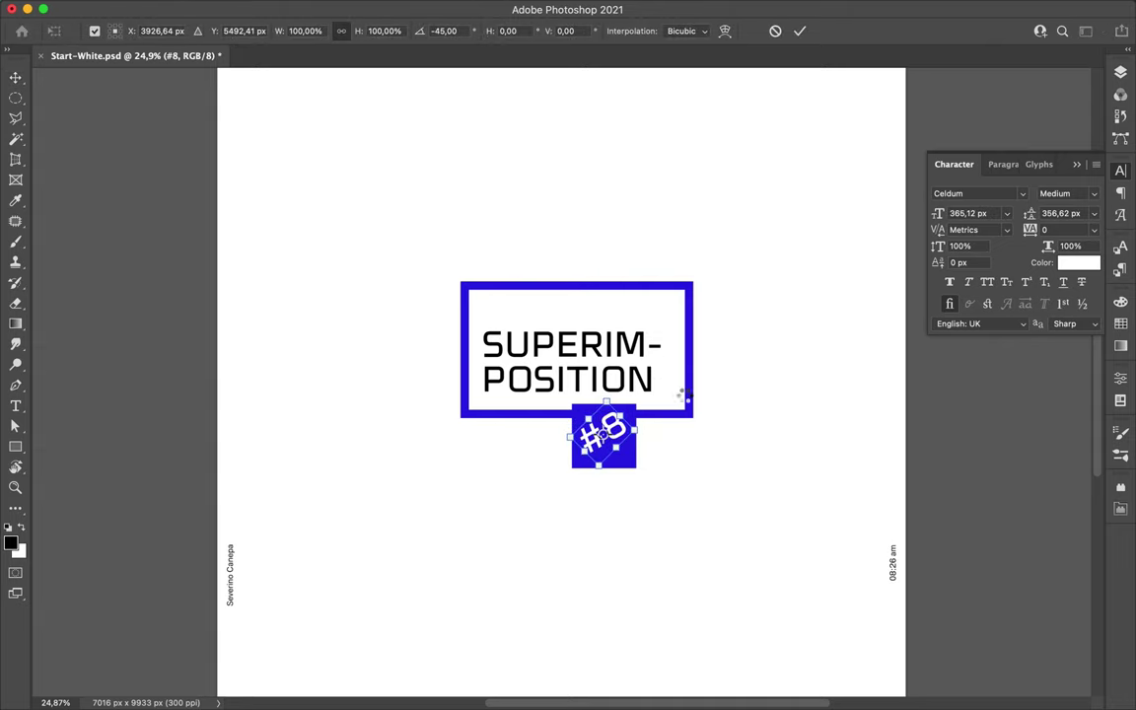
key(Return)
drag(613, 432, 614, 441)
Draw a horizontal Pen-tool shape line across the top of the headline.
key(t)
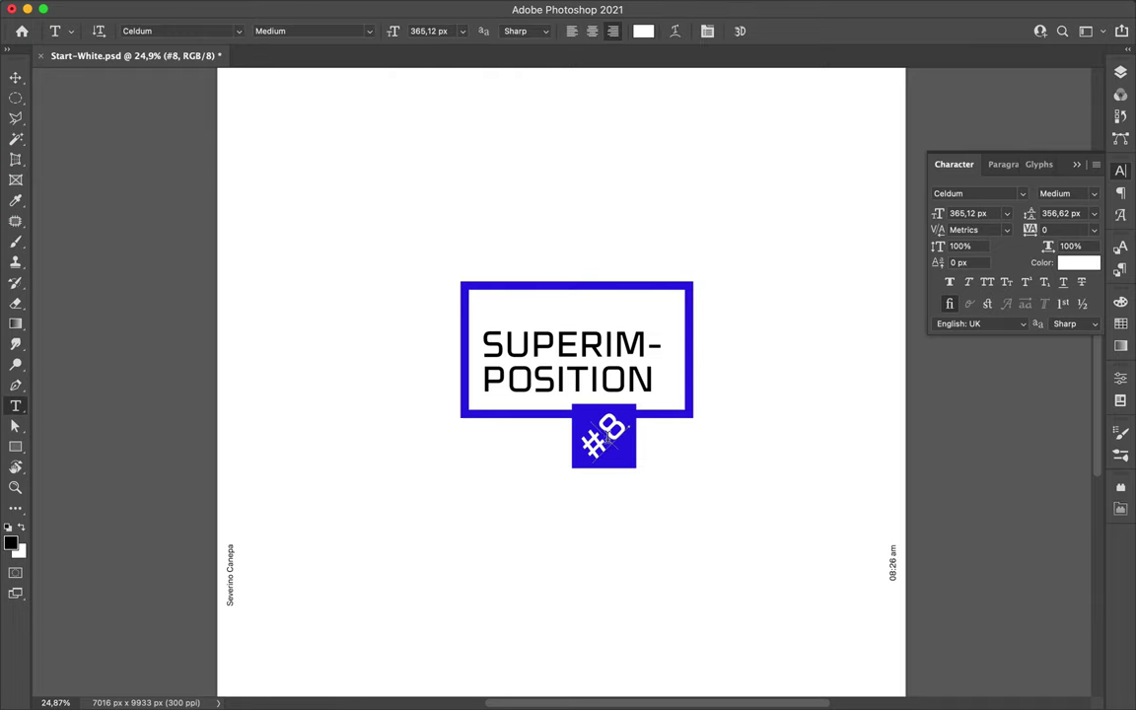
key(v)
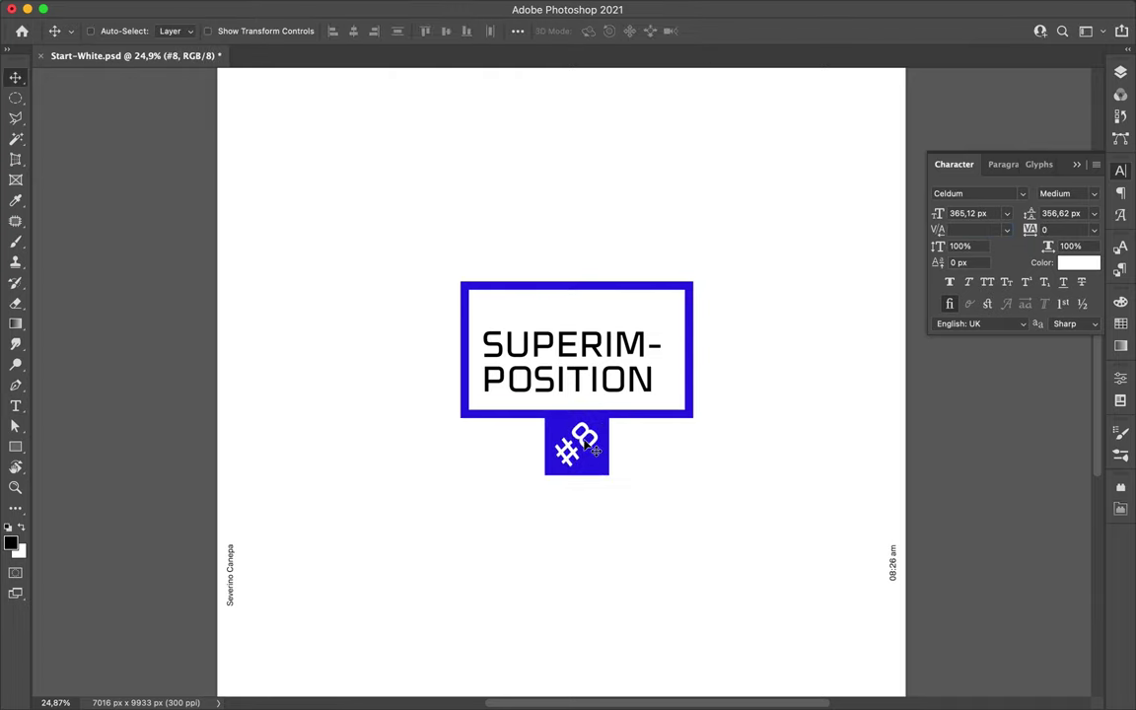
key(p)
click(483, 316)
click(659, 315)
click(230, 30)
Give the line above the headline a thick blue stroke.
click(144, 116)
key(v)
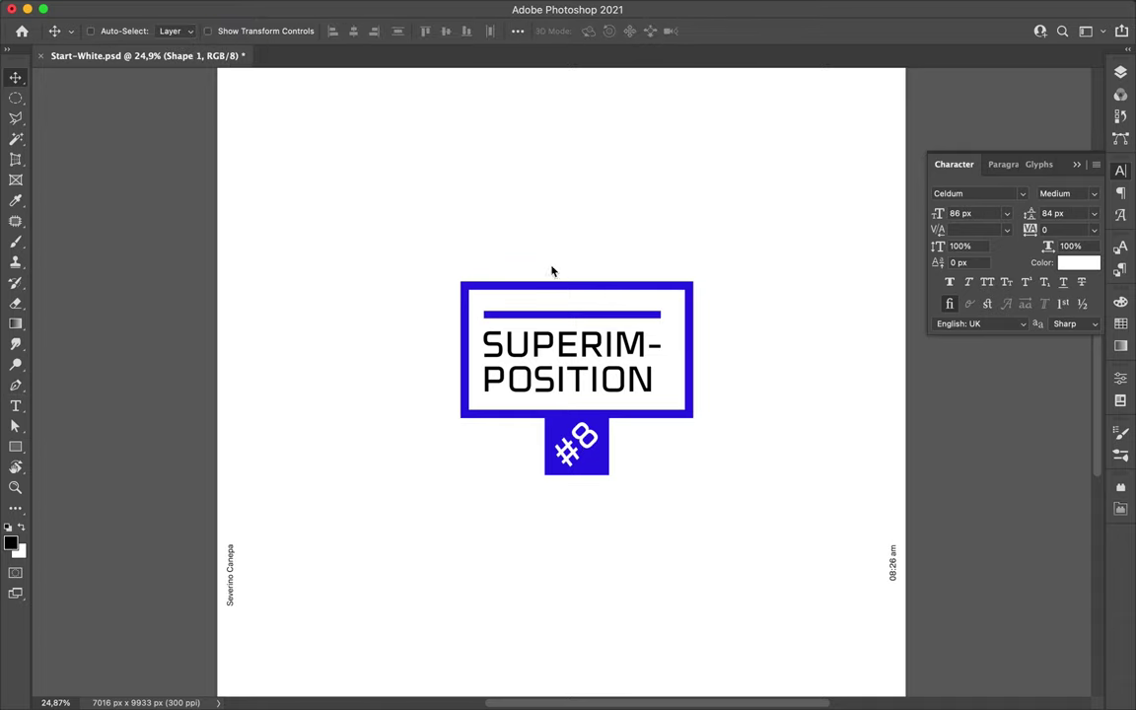
scroll(606, 274, down, 2)
Move the #8 layer out of the Layout group and collapse the group.
key(F7)
drag(943, 512, 943, 482)
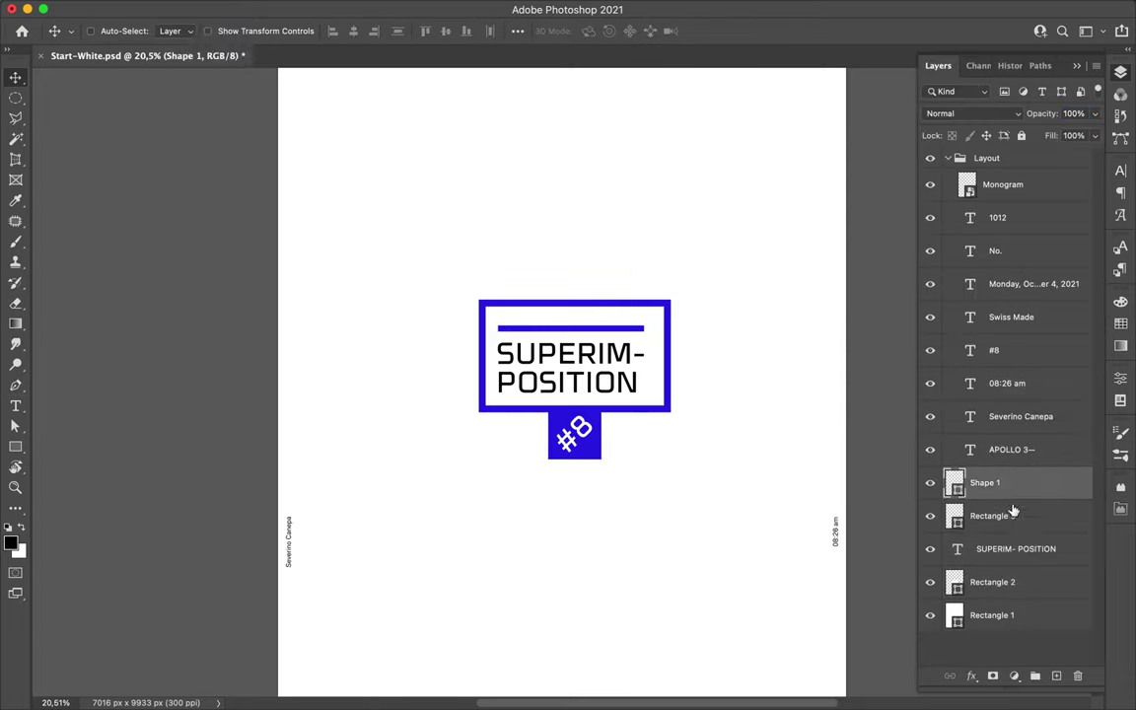
drag(581, 672, 563, 675)
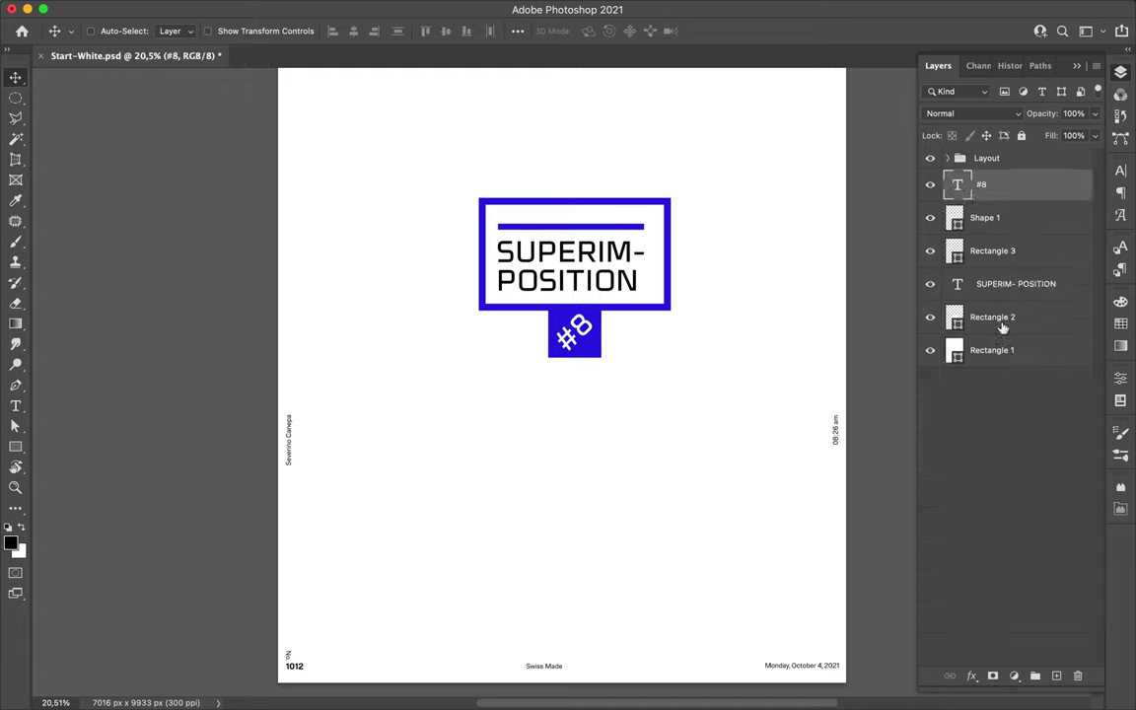
click(1002, 327)
Alt-drag the Rectangle 2 frame into four copies stepping down-right, and select them all.
click(518, 31)
scroll(634, 274, up, 3)
mouse_move(647, 427)
mouse_down()
mouse_move(695, 464)
mouse_move(689, 478)
mouse_up()
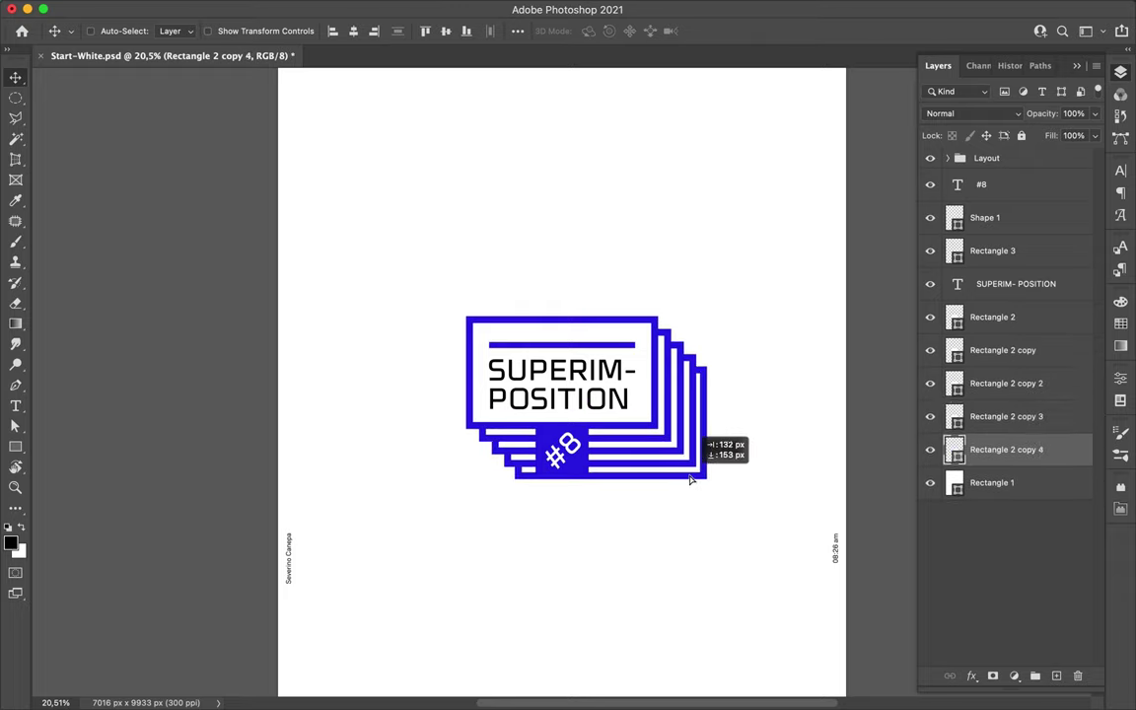
shift+click(992, 316)
click(518, 30)
click(567, 176)
click(442, 178)
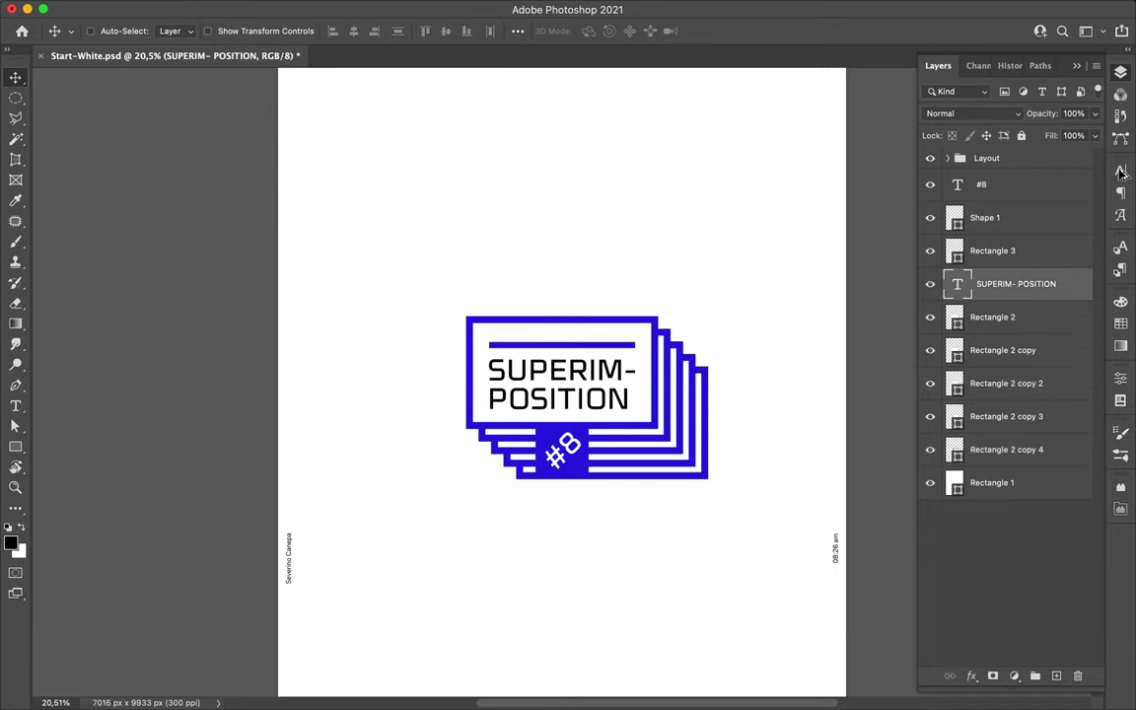
Make the headline bold, then duplicate Rectangle 2 and enlarge the copy up-left.
click(1065, 282)
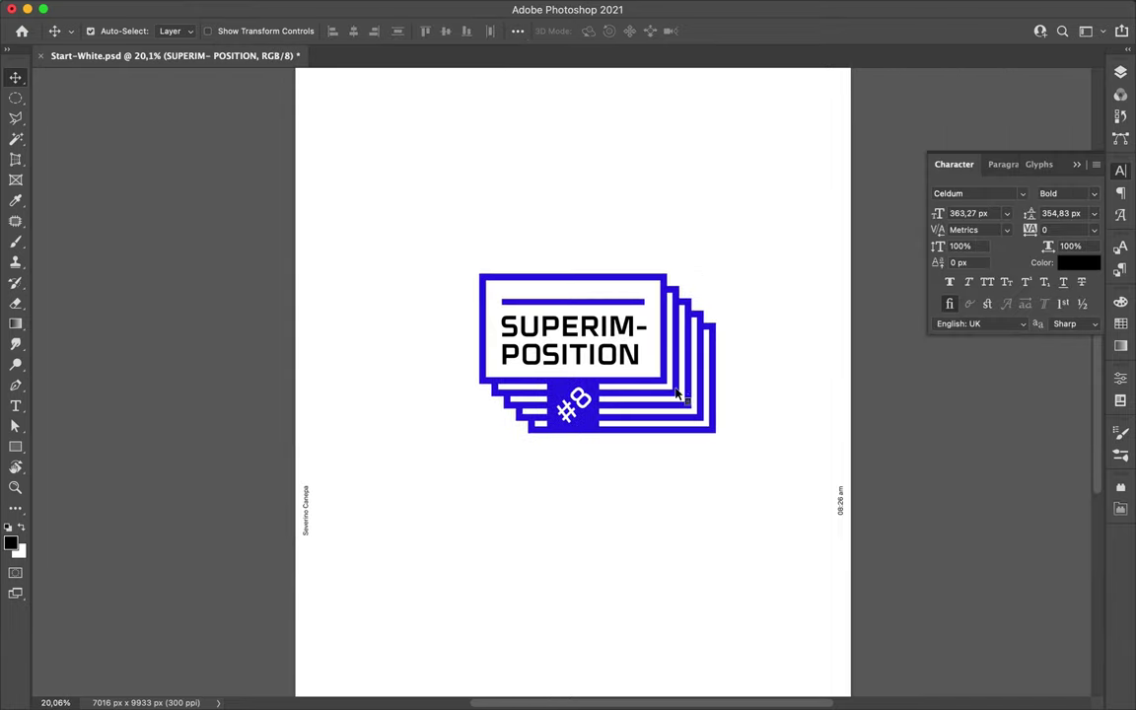
key(F7)
key(ctrl+j)
key(a)
key(ctrl+t)
drag(491, 285, 458, 257)
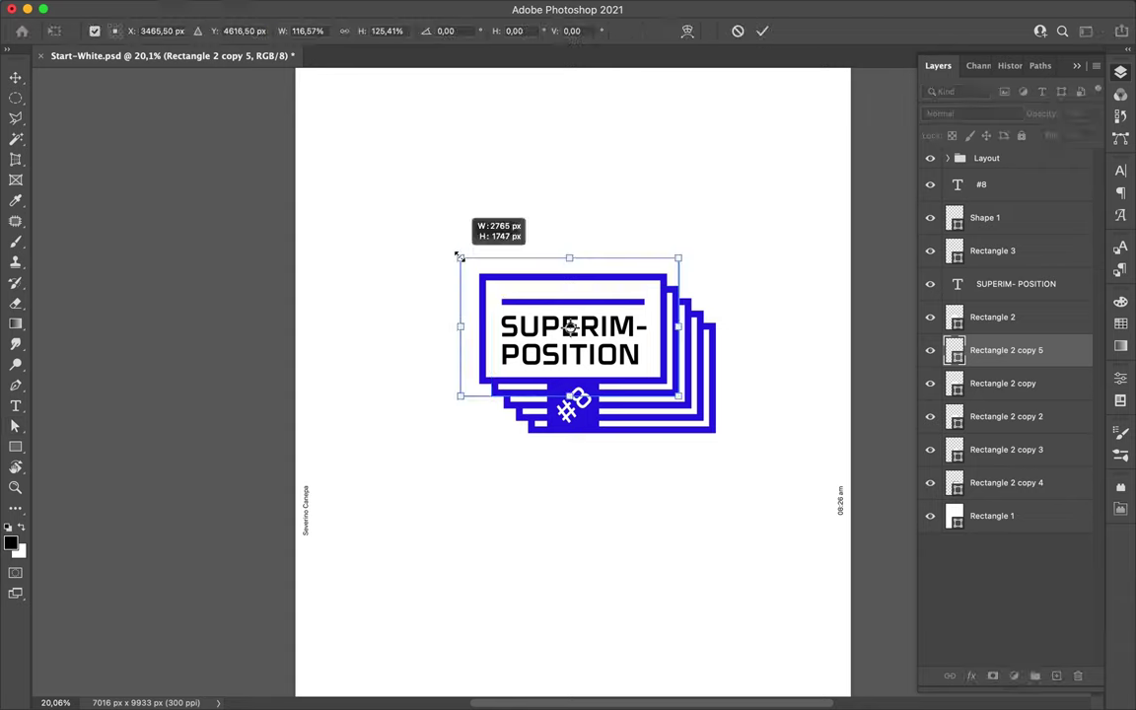
key(Return)
Give the enlarged frame copy a dashed stroke aligned inside.
key(a)
click(380, 30)
click(375, 105)
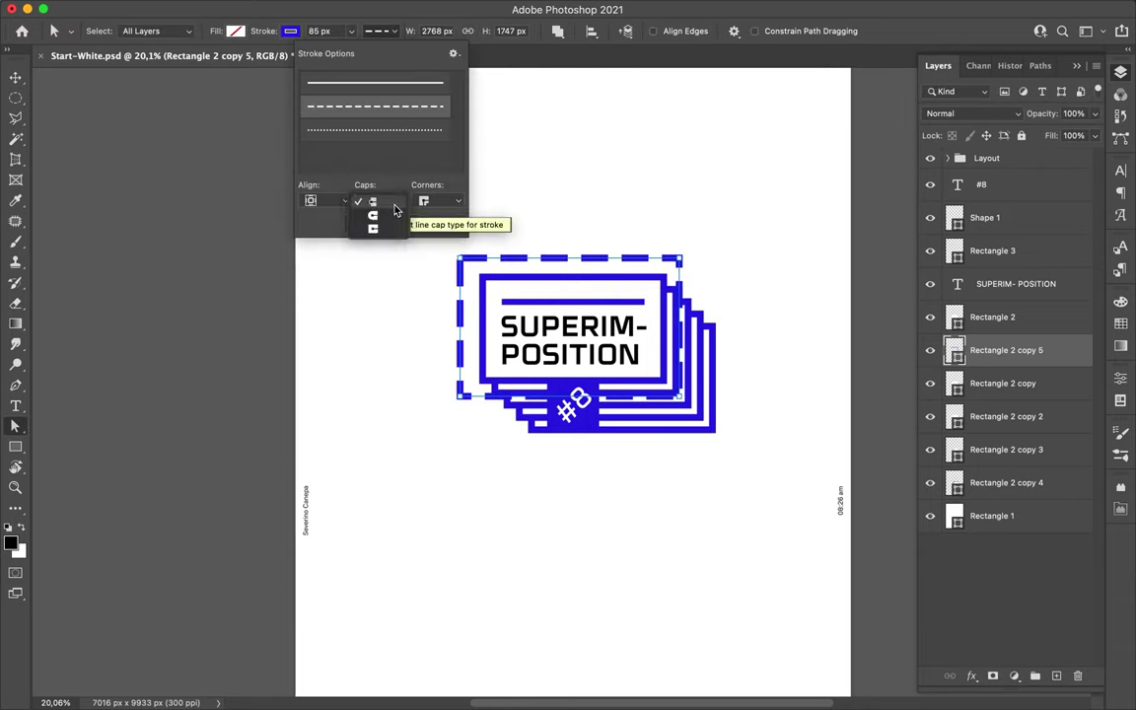
click(344, 196)
click(380, 222)
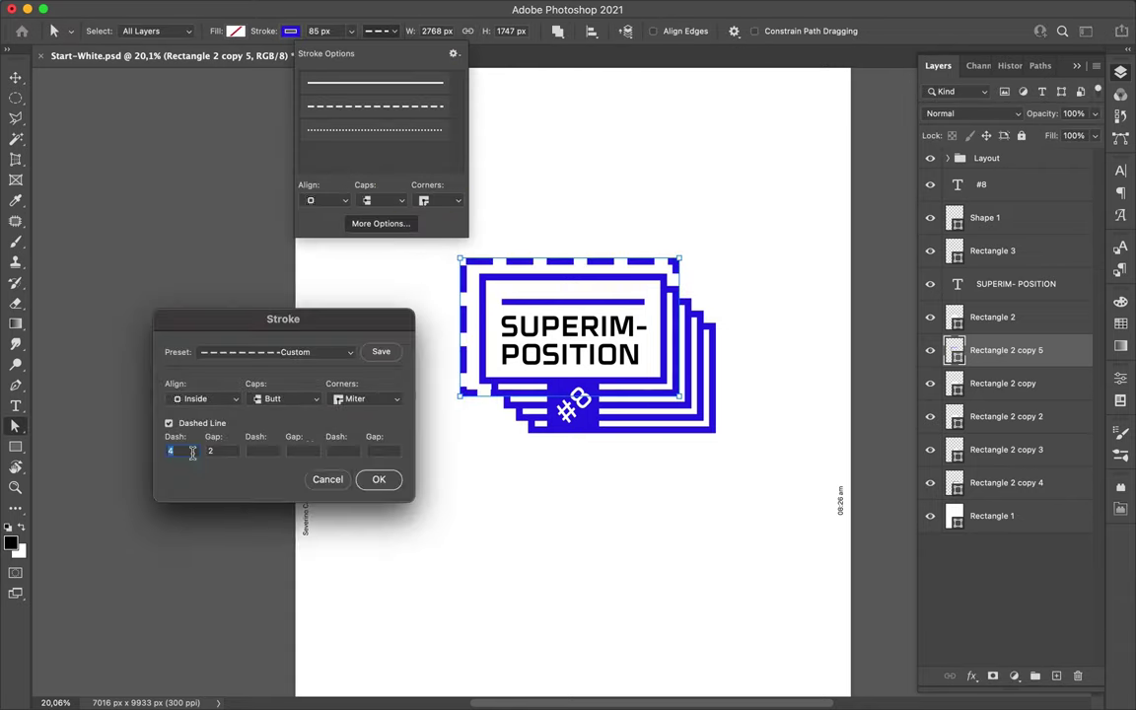
key(Return)
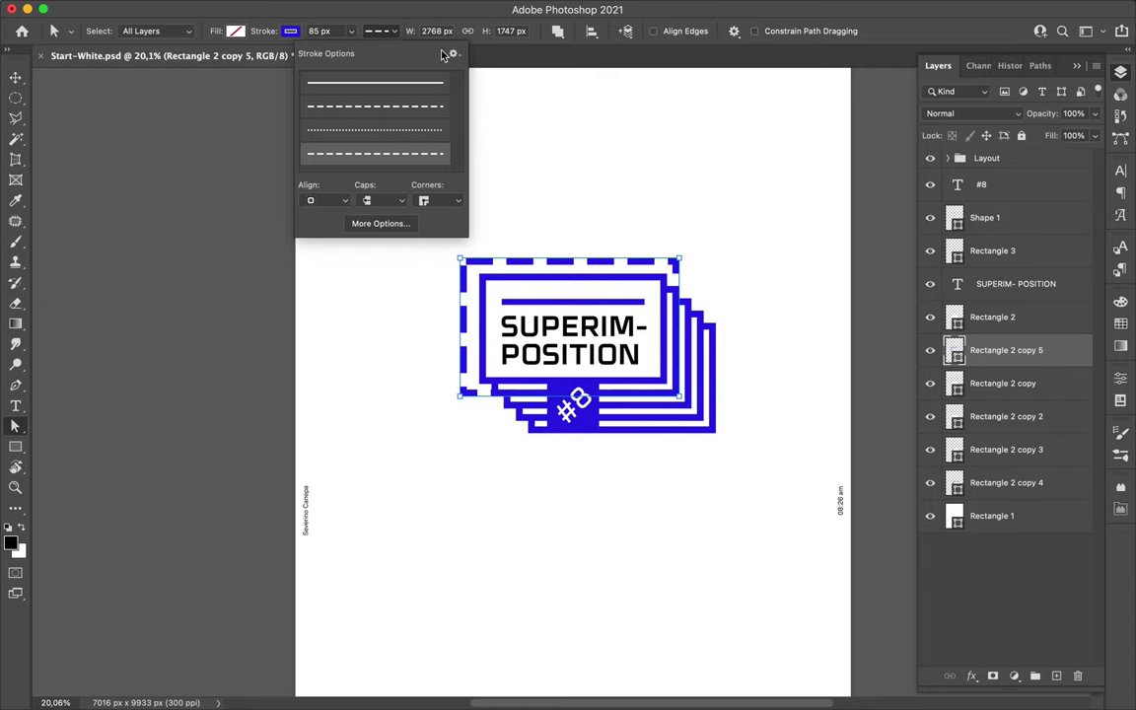
key(Return)
Adjust the dashed frame's dash length in the Stroke More Options settings.
click(596, 212)
click(567, 262)
click(380, 30)
click(380, 223)
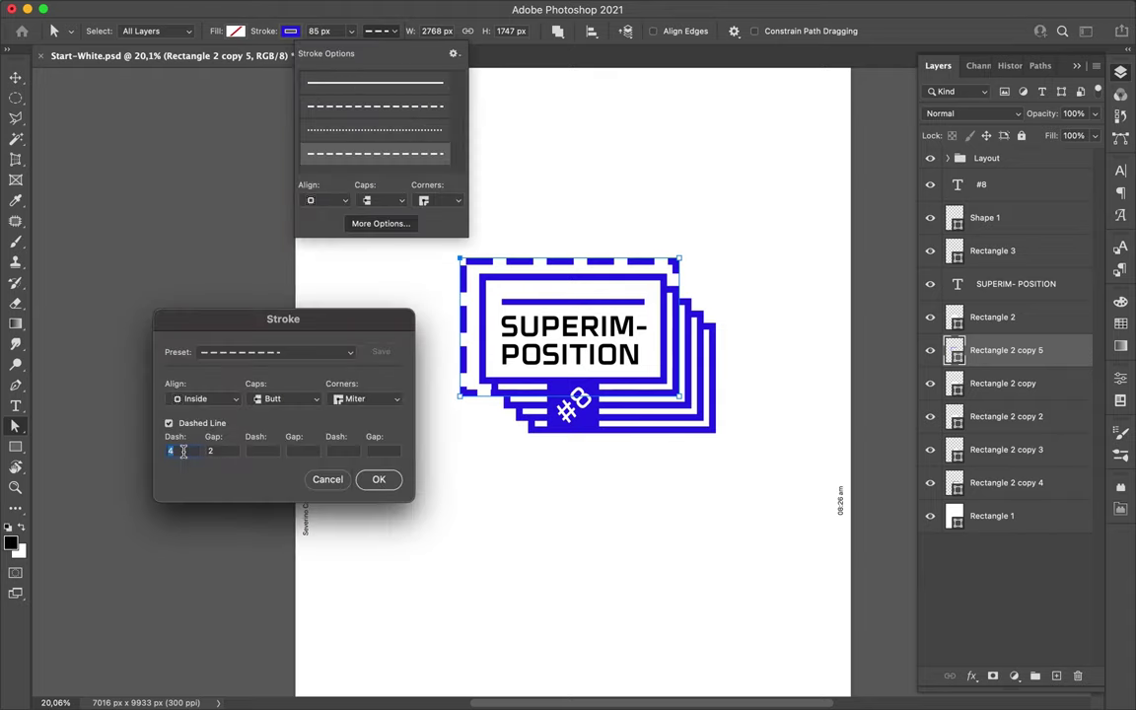
double_click(207, 451)
key(Return)
click(477, 452)
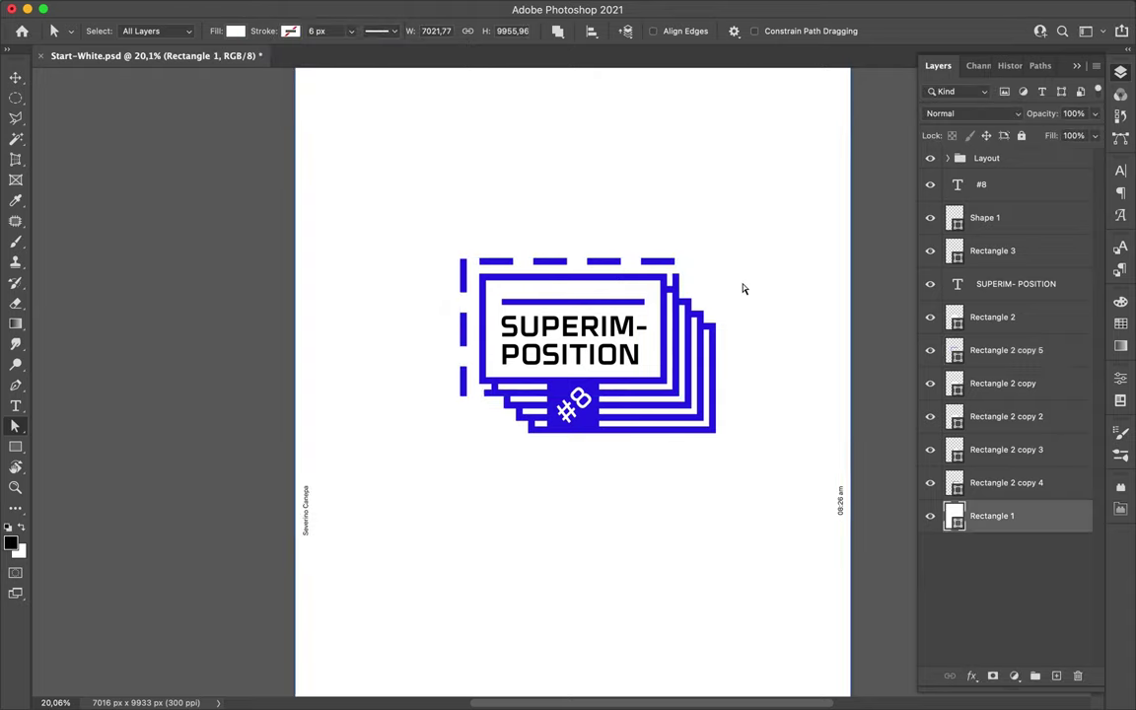
key(v)
click(111, 9)
Check the Superimposition #7 poster, then show and position the diagonal stripe layer.
click(444, 150)
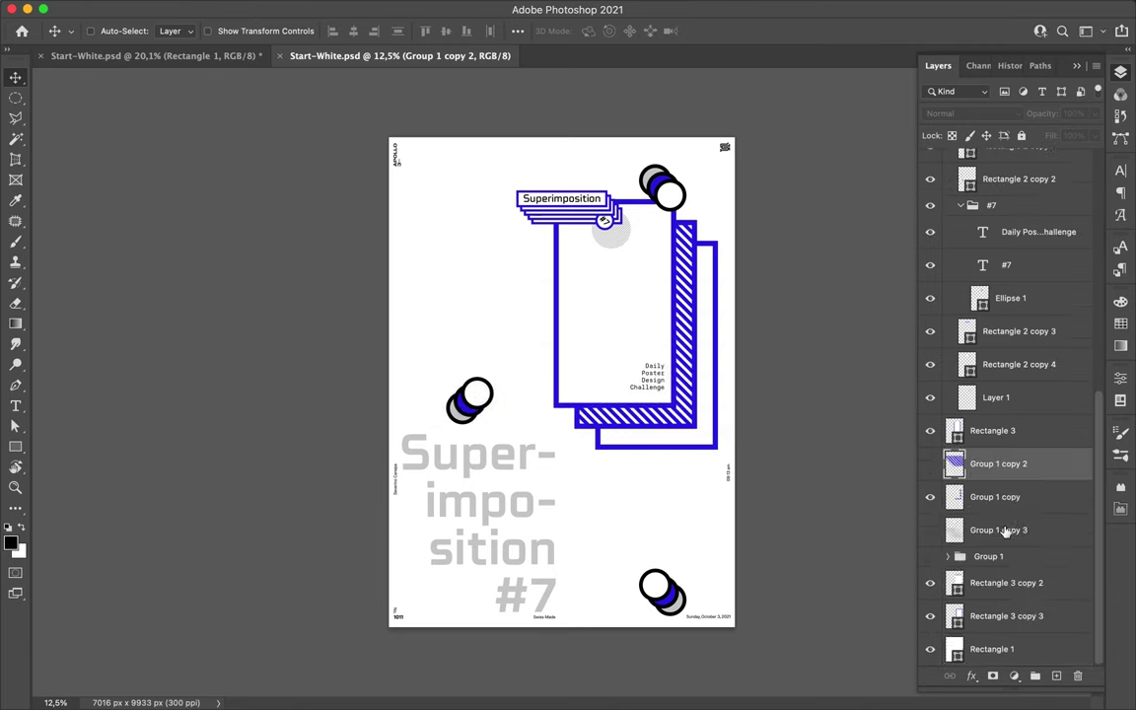
click(157, 55)
click(931, 517)
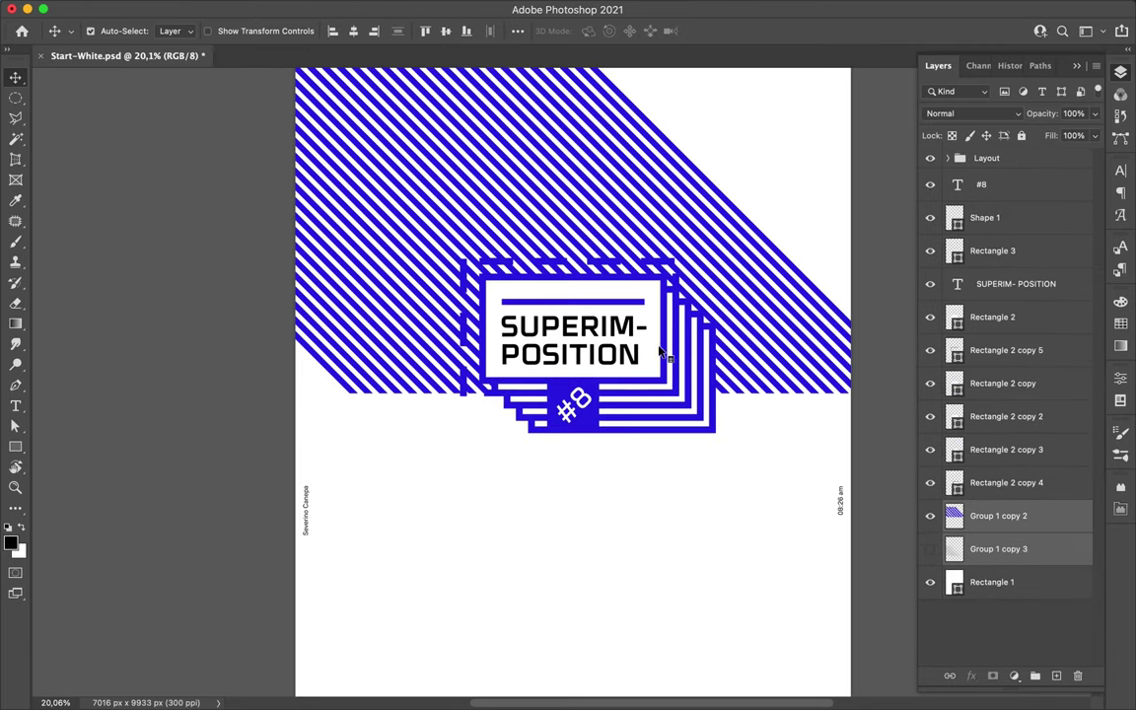
click(971, 515)
drag(470, 228, 463, 271)
click(953, 313)
click(947, 515)
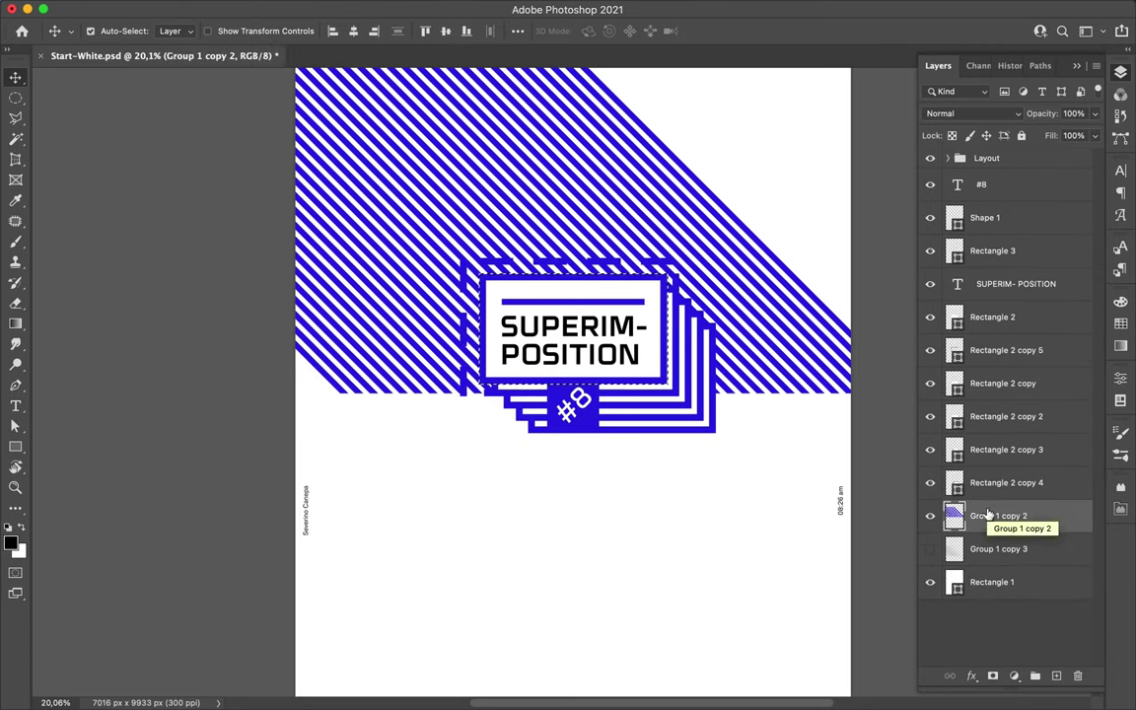
Copy the stripes behind the frame stack and hide the large diagonal stripe band.
key(ctrl+j)
drag(660, 360, 719, 422)
click(931, 549)
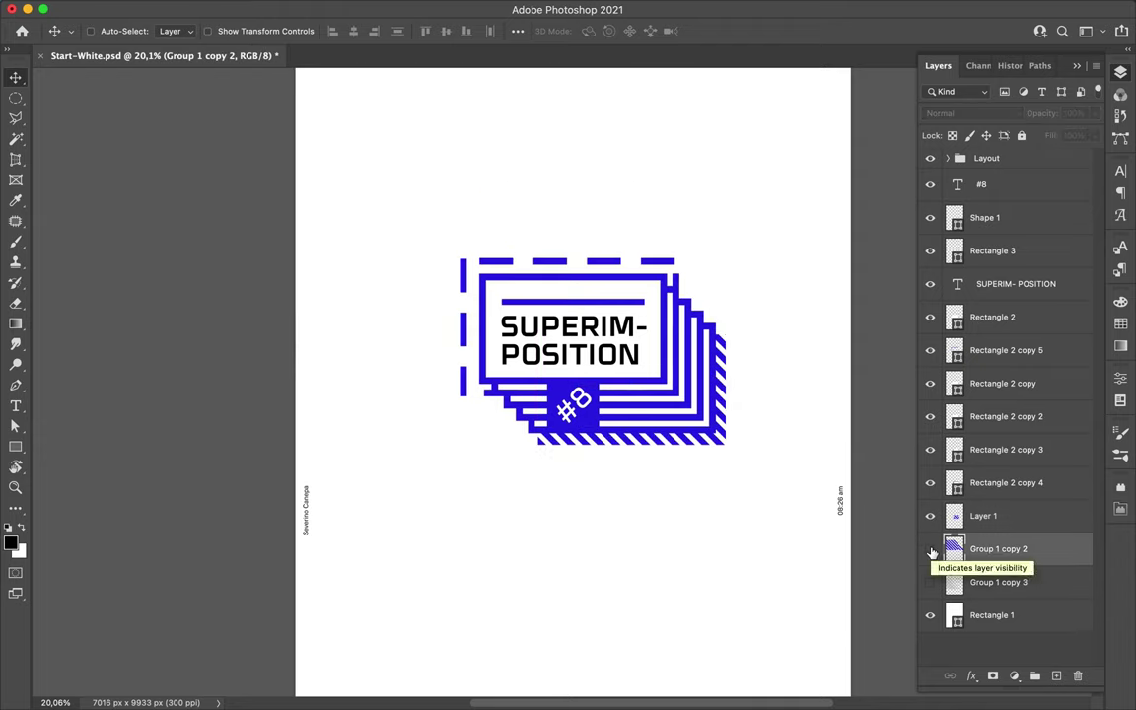
key(ctrl+0)
Draw a tall light-grey rectangle with no stroke left of the emblem.
key(u)
drag(428, 185, 594, 559)
key(v)
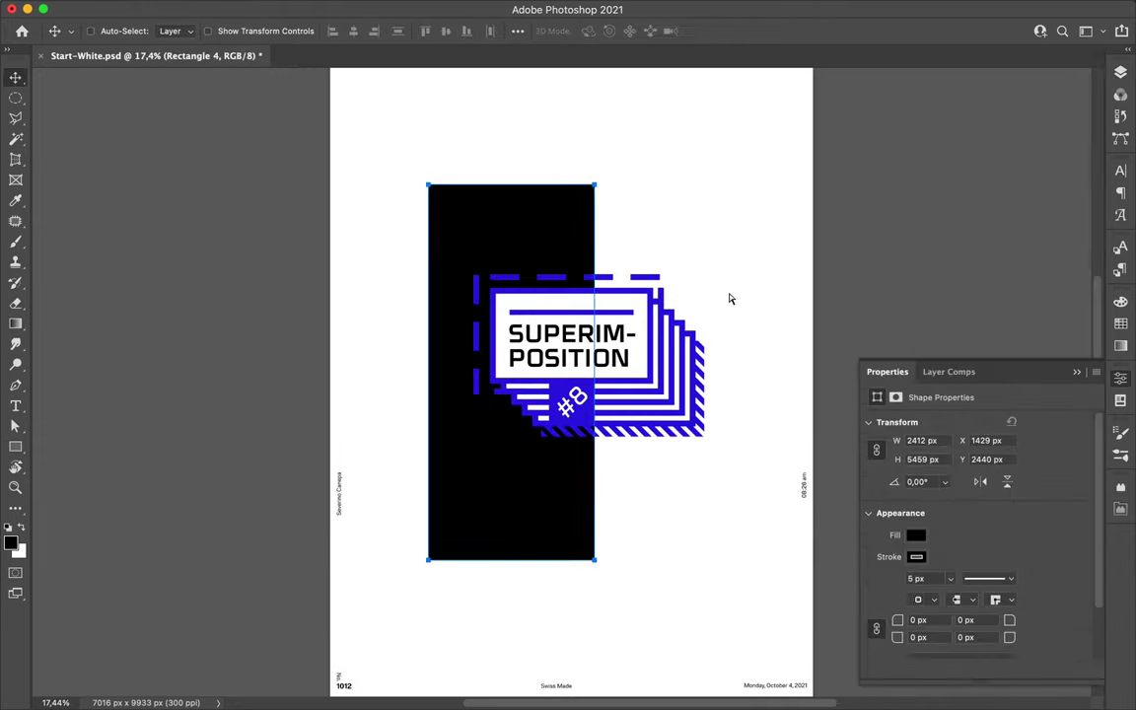
key(u)
click(934, 342)
click(286, 30)
key(v)
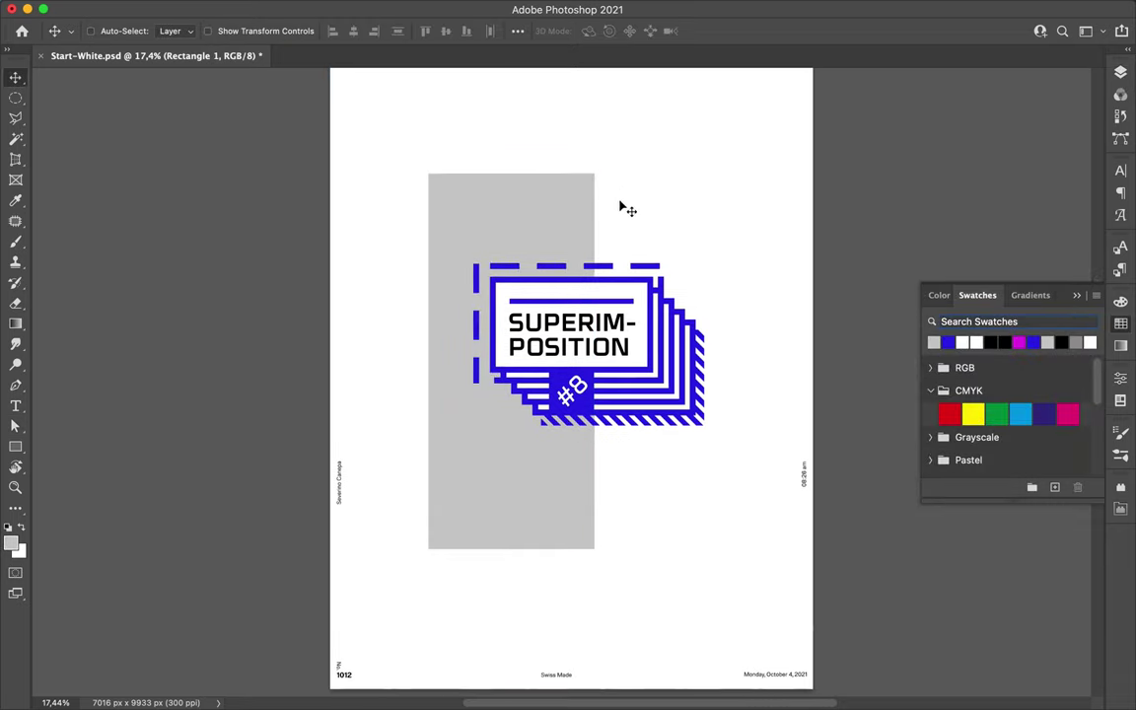
scroll(608, 199, up, 2)
ctrl+click(643, 380)
Draw a small circle at the frames' top-right corner, layered below the grey rectangle.
key(u)
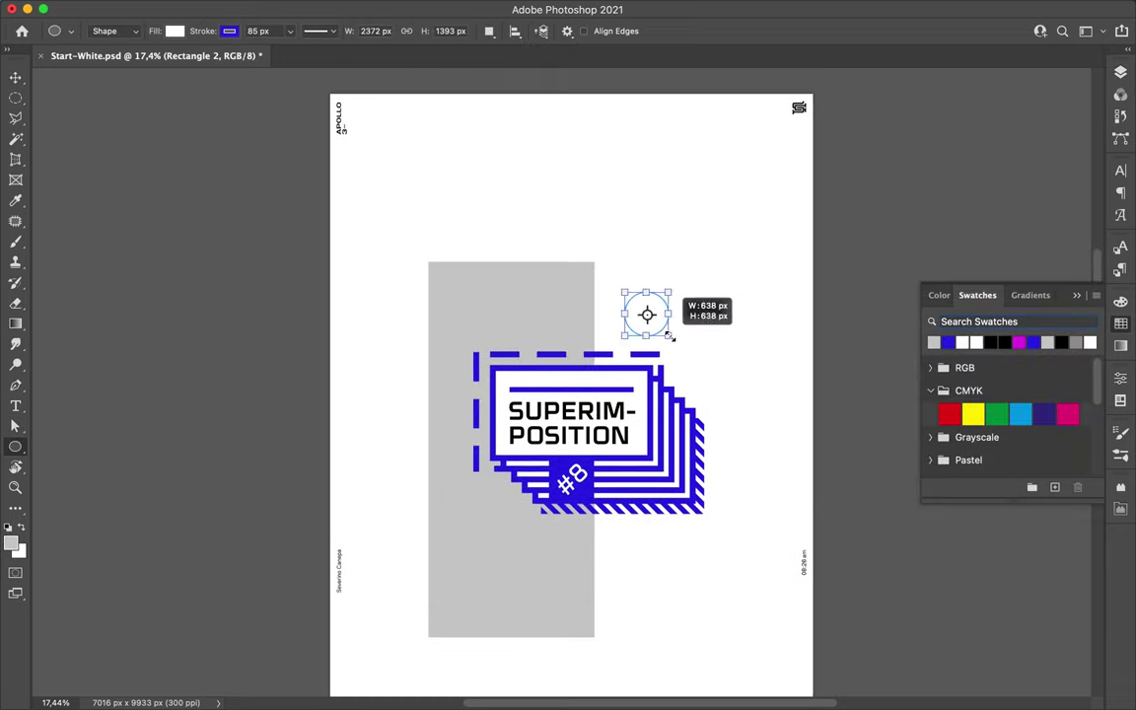
drag(670, 336, 673, 347)
key(v)
click(1121, 72)
drag(986, 317, 1023, 556)
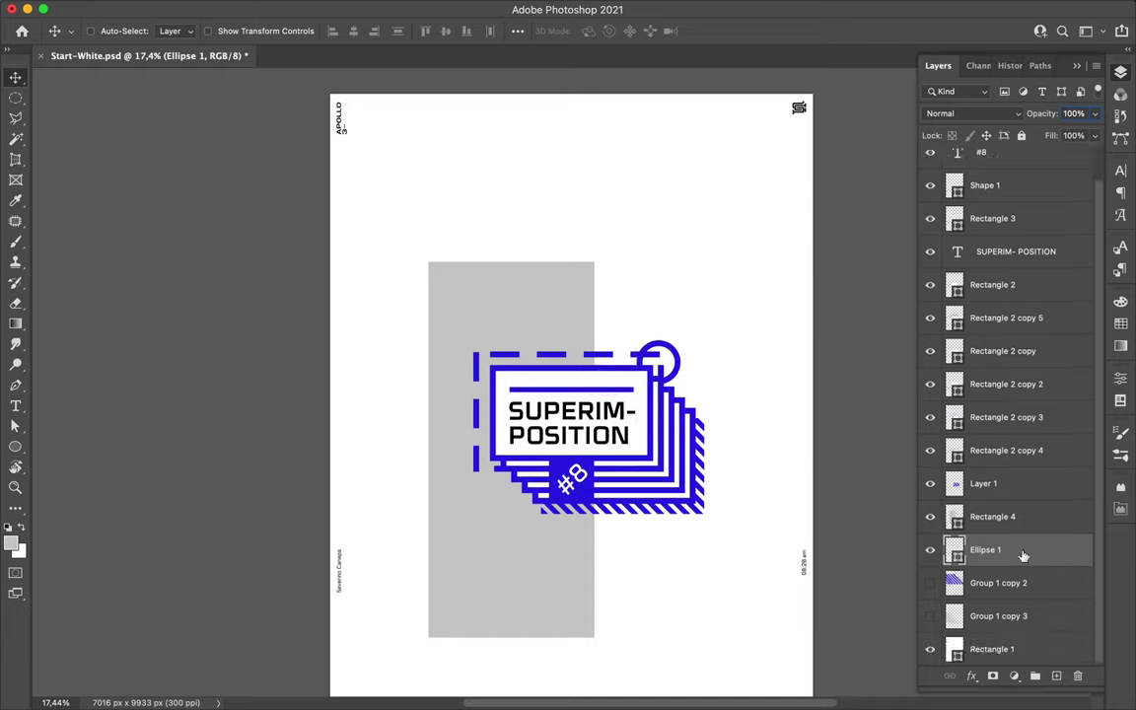
Copy the small circle repeatedly to build an overlapping chain rising up the corner.
drag(676, 318, 689, 307)
shift+click(1024, 522)
key(ctrl+j)
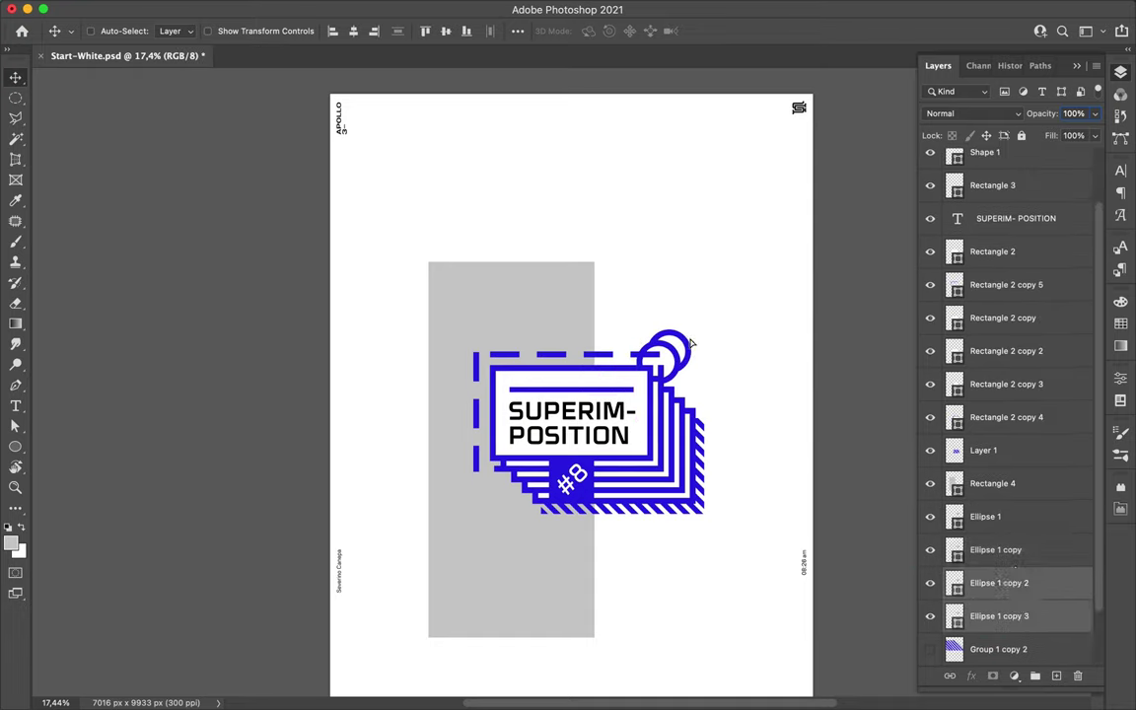
ctrl+click(708, 333)
drag(701, 329, 679, 306)
mouse_move(999, 515)
mouse_down()
mouse_move(1001, 549)
mouse_move(986, 540)
mouse_up()
key(ctrl+j)
key(ctrl+j)
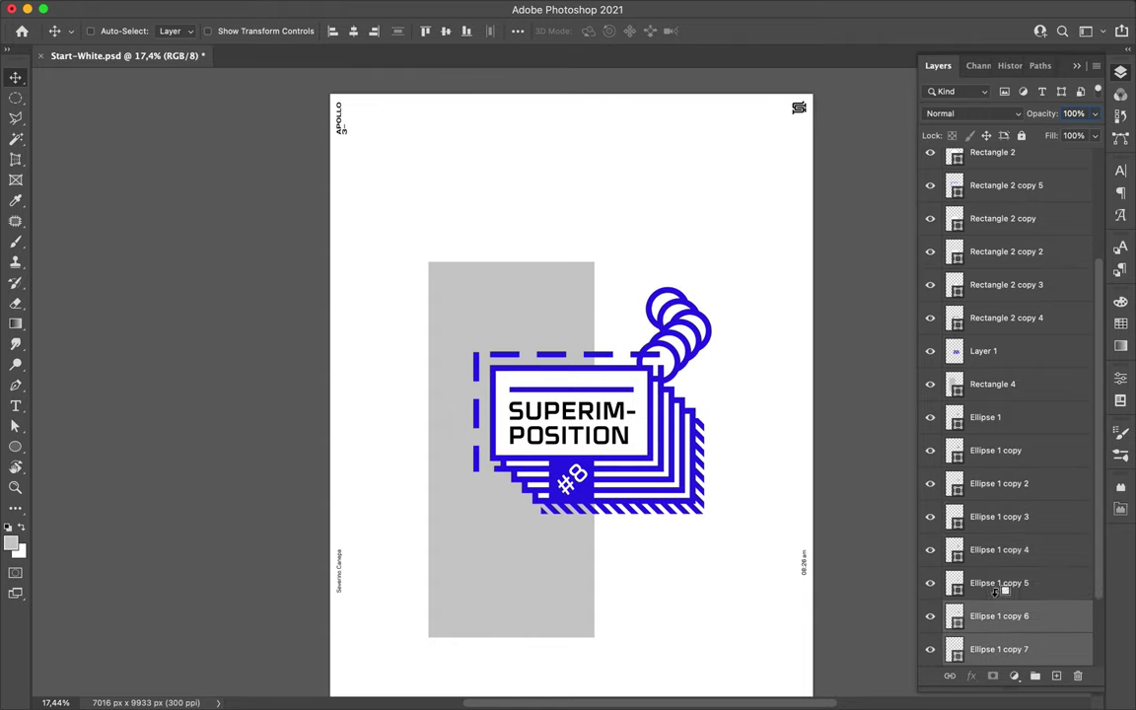
Duplicate the first circle and send the grey rectangle below the circles.
scroll(1006, 493, down, 3)
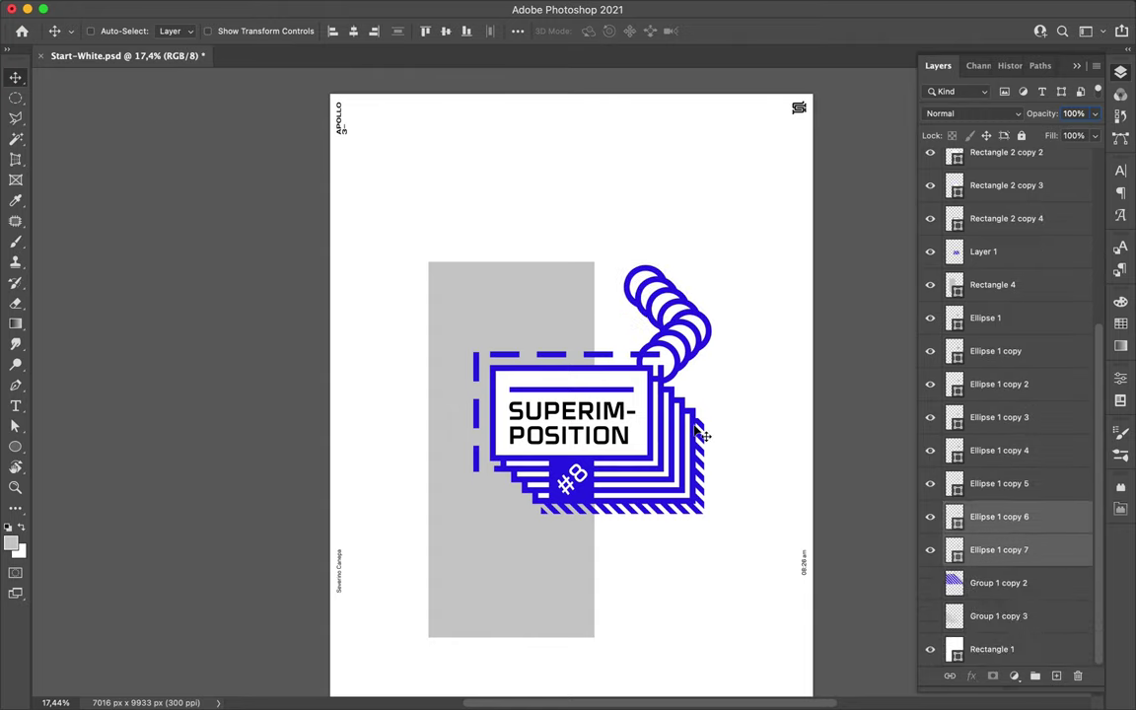
scroll(631, 414, down, 2)
click(986, 318)
key(ctrl+j)
ctrl+click(510, 456)
key(ctrl+shift+[)
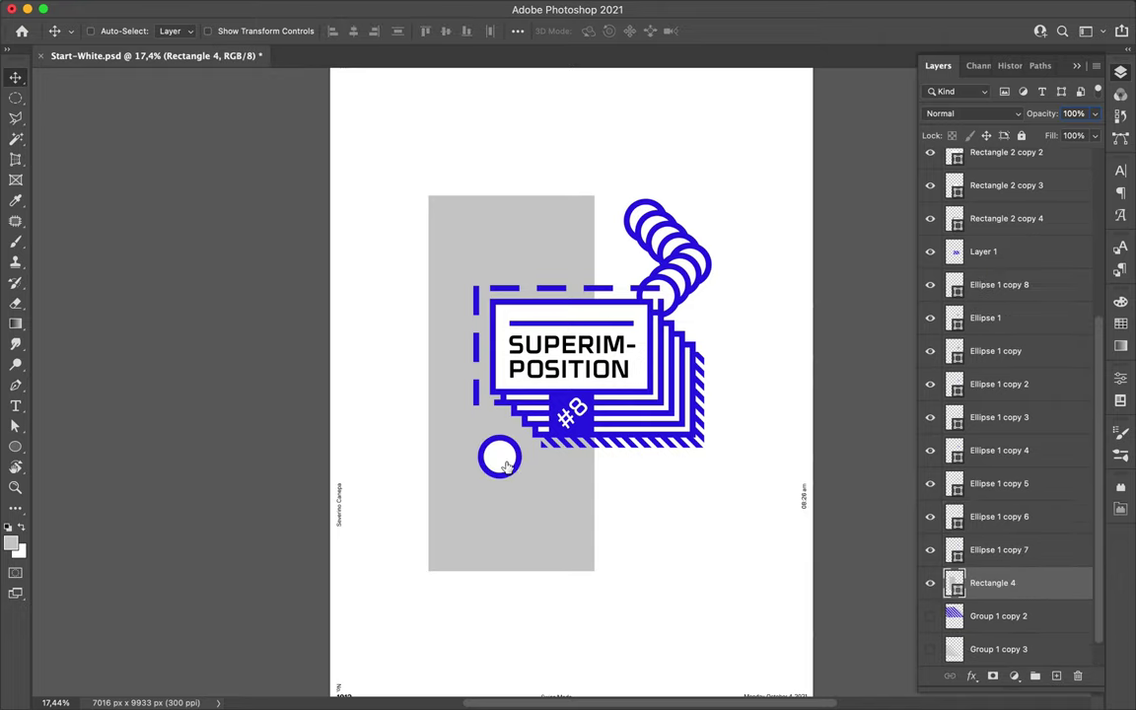
Enlarge the circle copy into a chain across the grey rectangle; shift a rectangle copy right.
ctrl+click(476, 474)
key(ctrl+t)
mouse_move(513, 491)
mouse_down()
mouse_move(494, 507)
mouse_move(494, 431)
mouse_up()
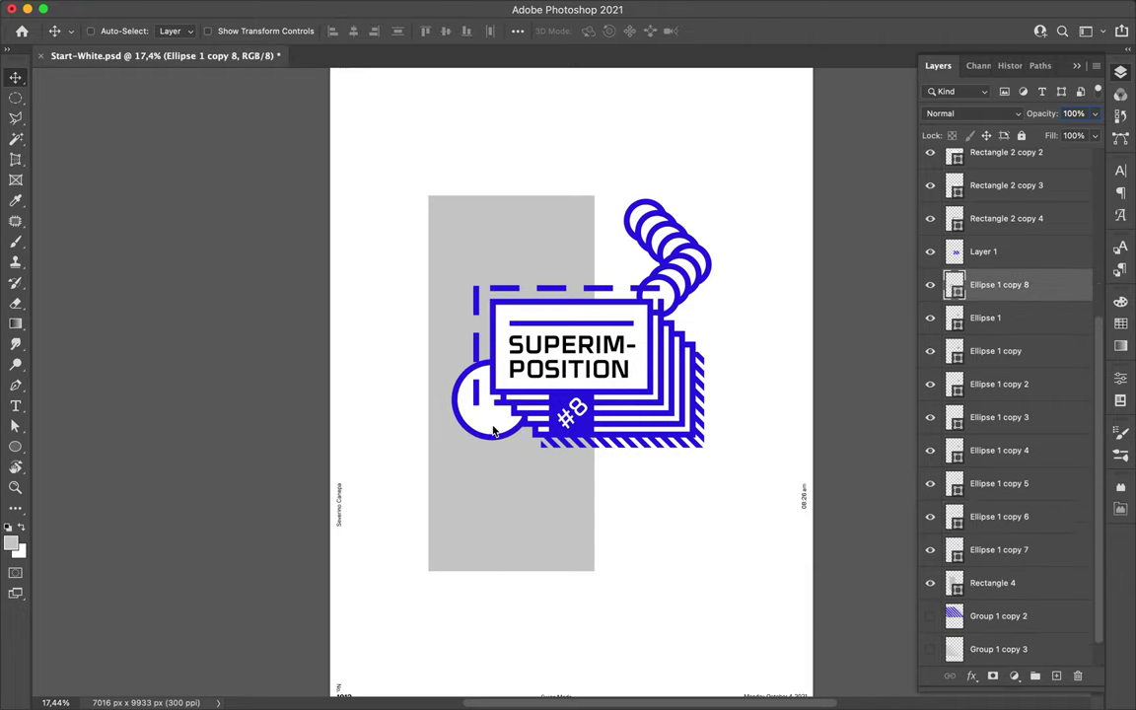
drag(464, 473, 465, 458)
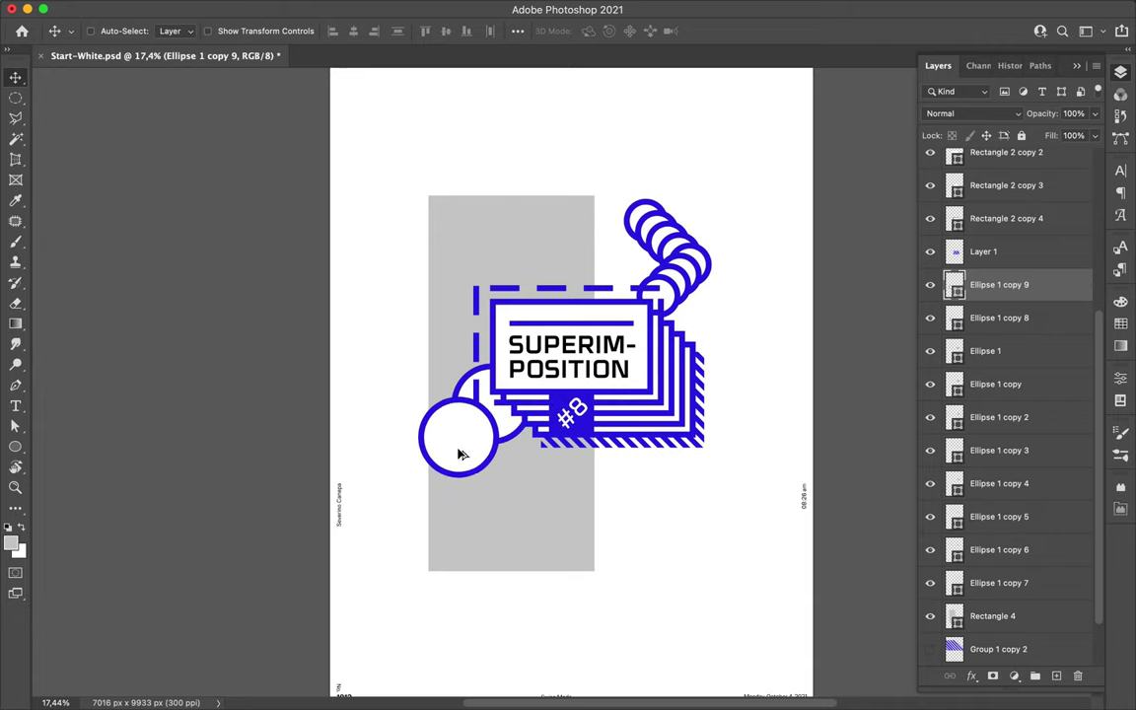
mouse_move(463, 460)
mouse_down()
mouse_move(533, 505)
mouse_move(542, 552)
mouse_up()
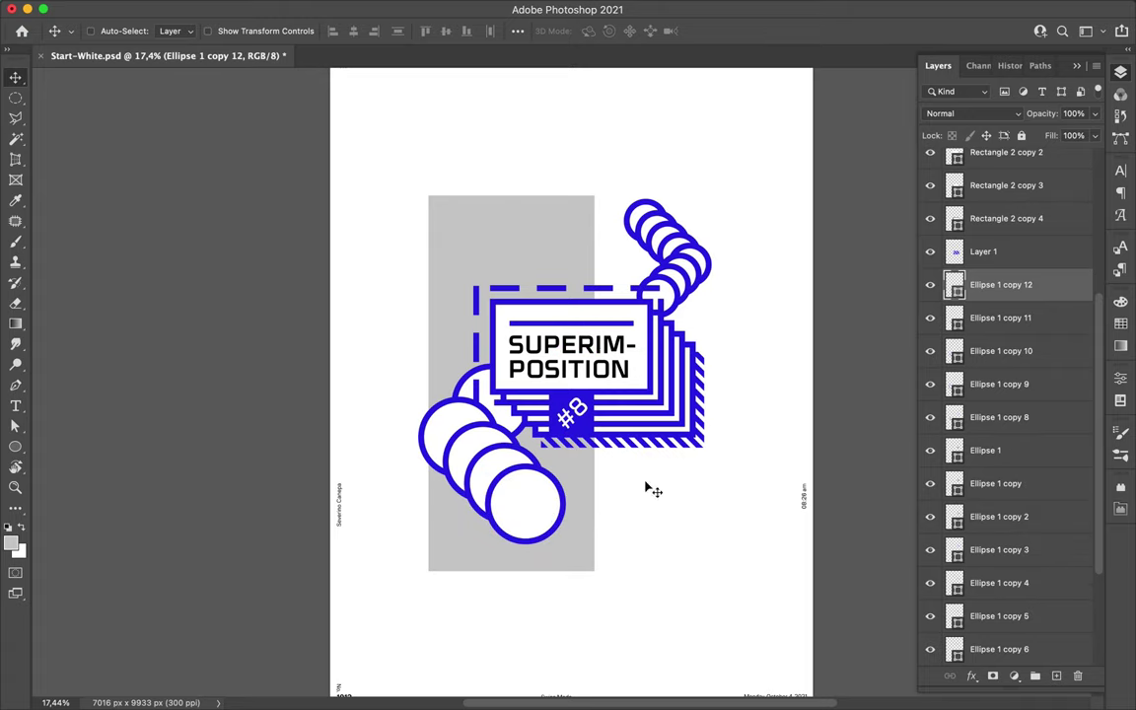
key(u)
drag(514, 256, 533, 256)
Turn the rectangle copy into a dashed grey 25 px outline with no fill.
key(a)
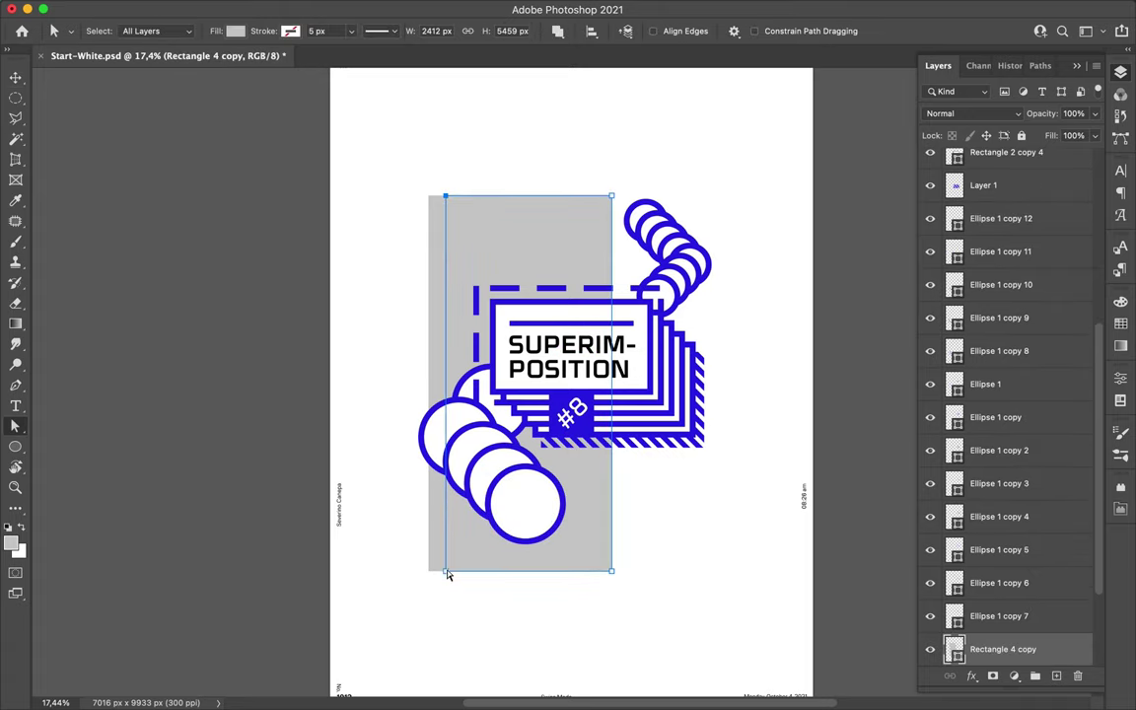
click(241, 36)
click(290, 30)
click(325, 31)
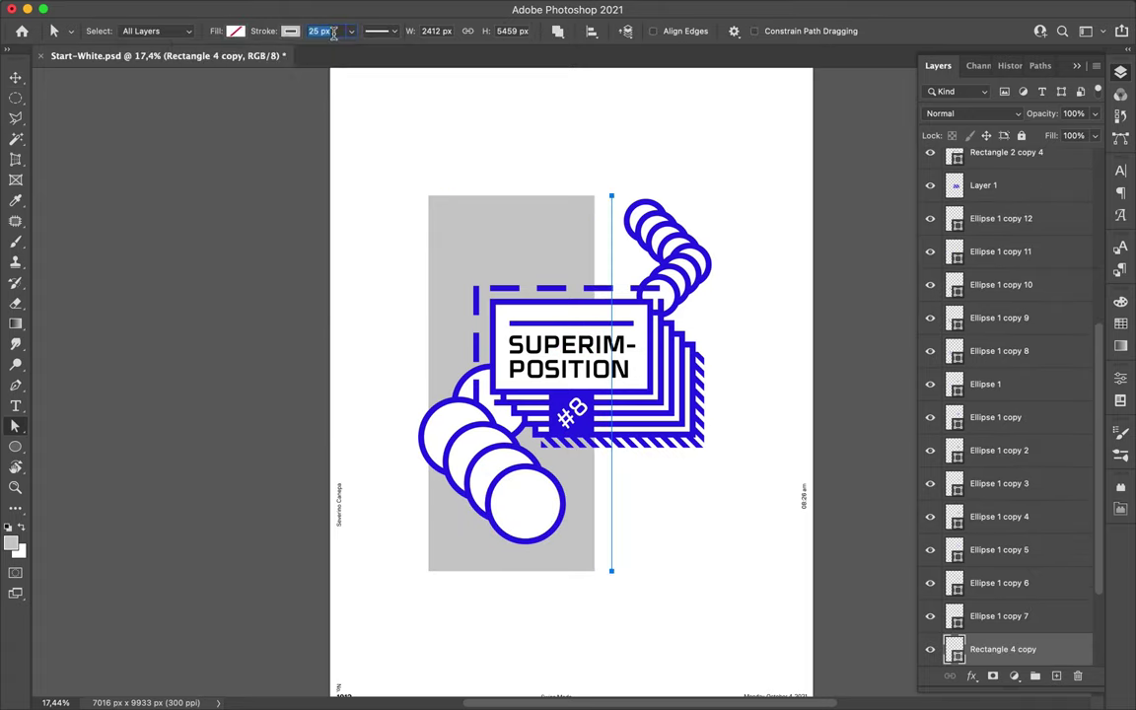
click(382, 30)
click(388, 108)
key(v)
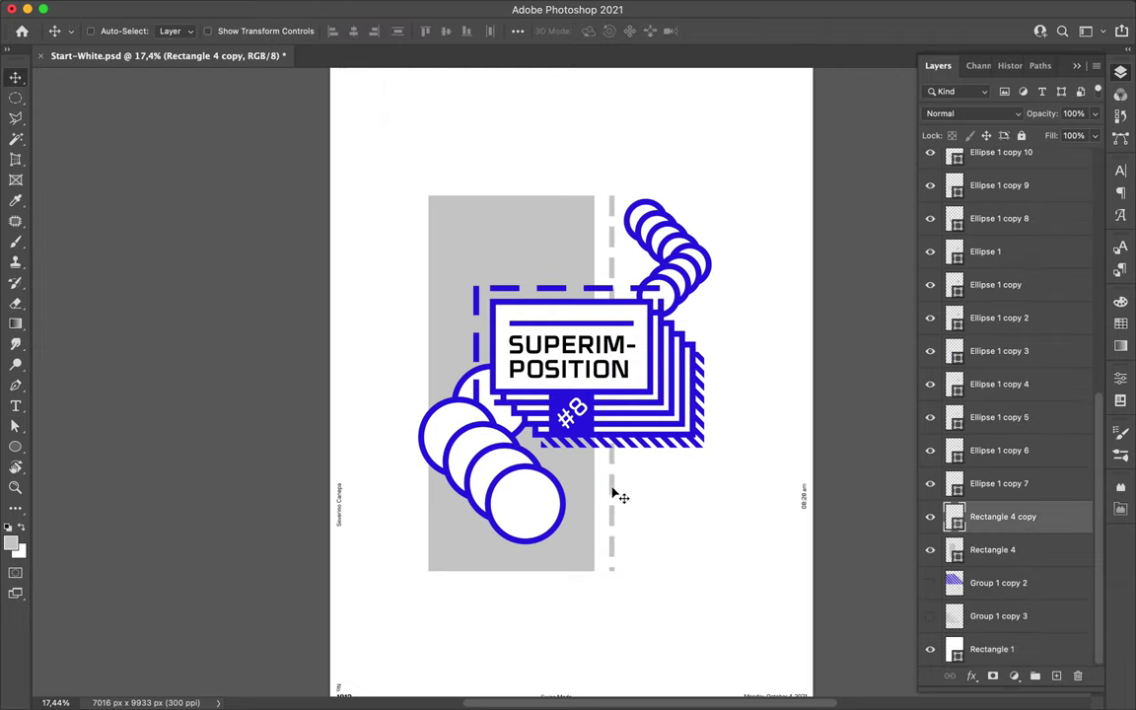
Draw a grey-stroked slanted shape below the frame stack and place a copy down-right.
super+click(611, 493)
key(p)
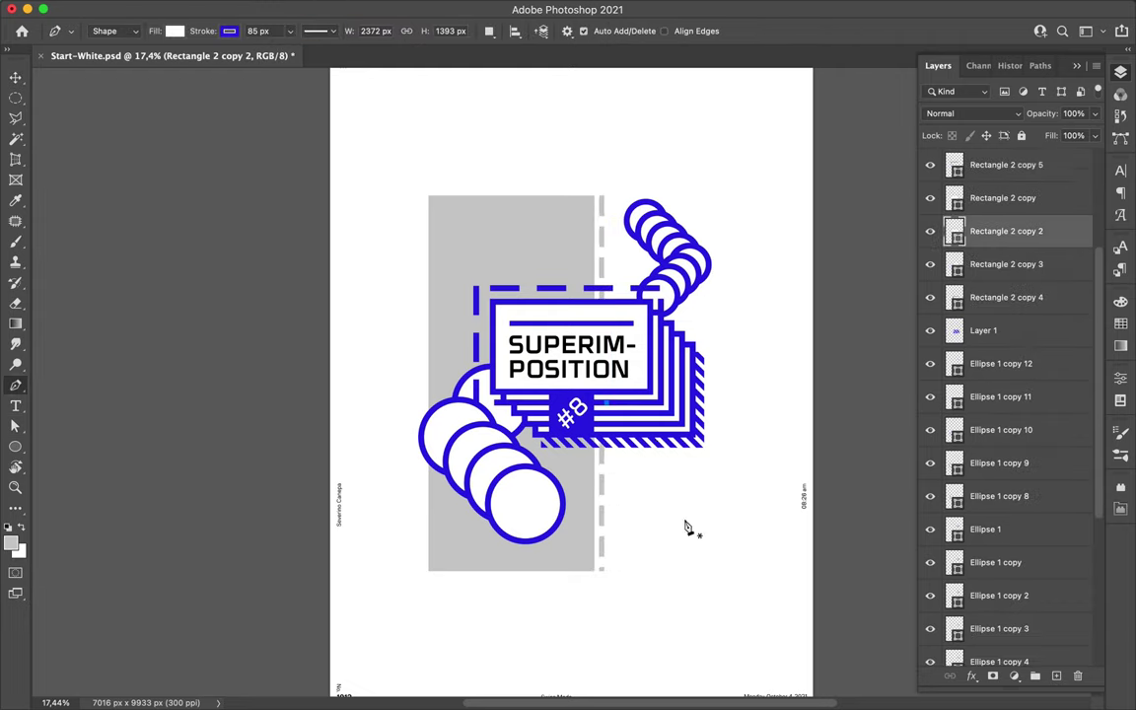
click(229, 30)
click(136, 113)
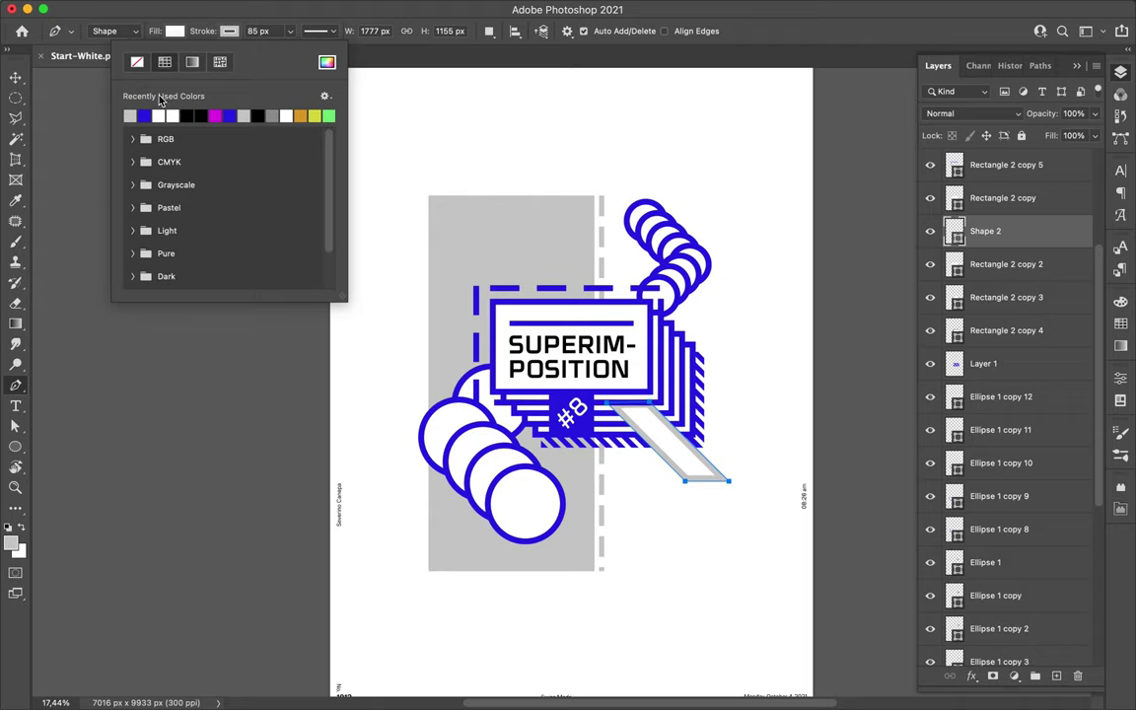
key(v)
mouse_move(671, 456)
mouse_down()
mouse_move(608, 392)
mouse_move(675, 465)
mouse_up()
drag(986, 231, 994, 405)
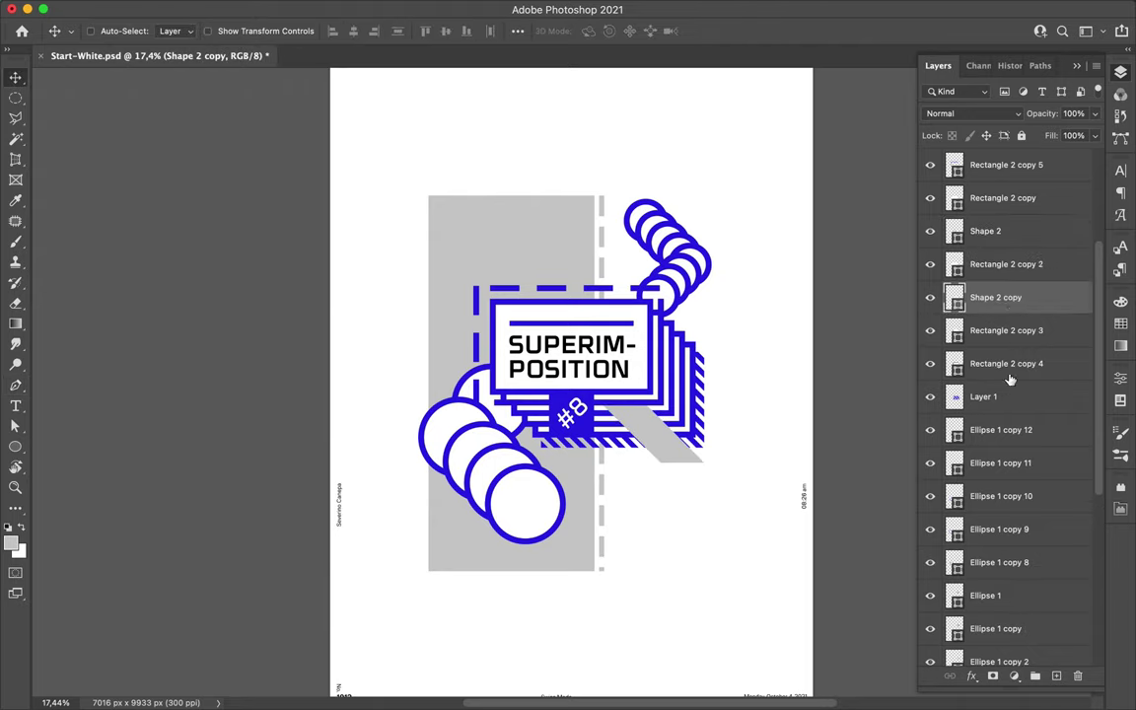
click(668, 291)
click(532, 520)
Draw a long blue diagonal line through the big circles and duplicate the thin dashed line.
key(p)
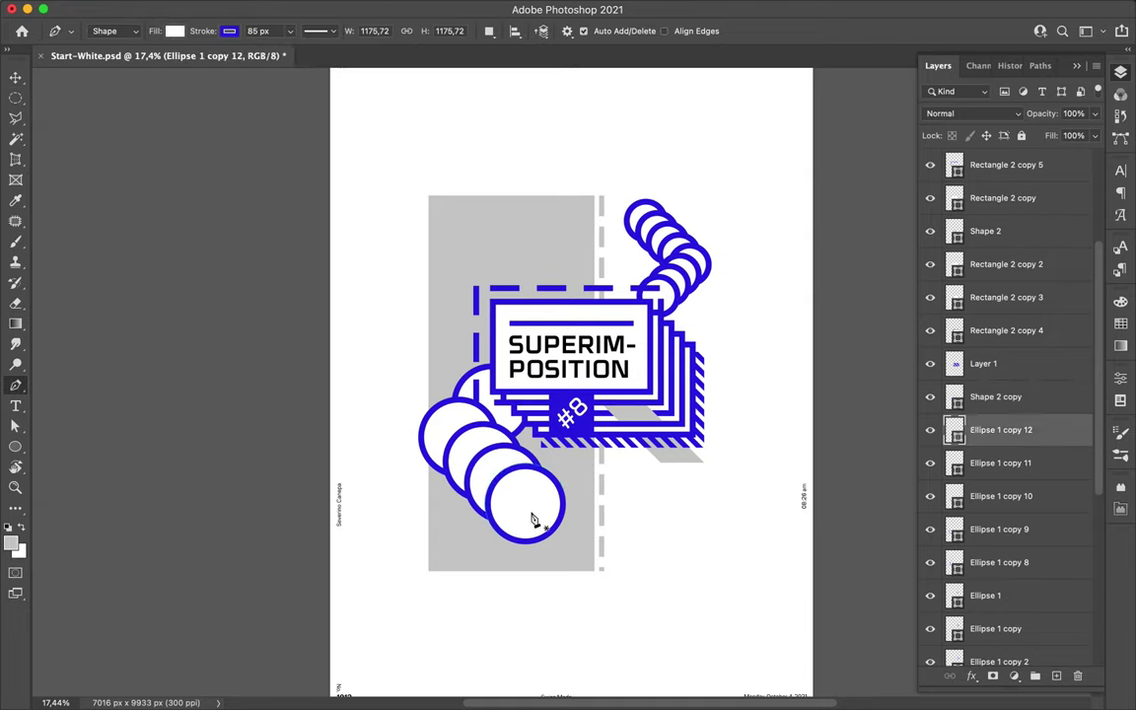
key(v)
drag(985, 430, 977, 476)
drag(637, 603, 599, 578)
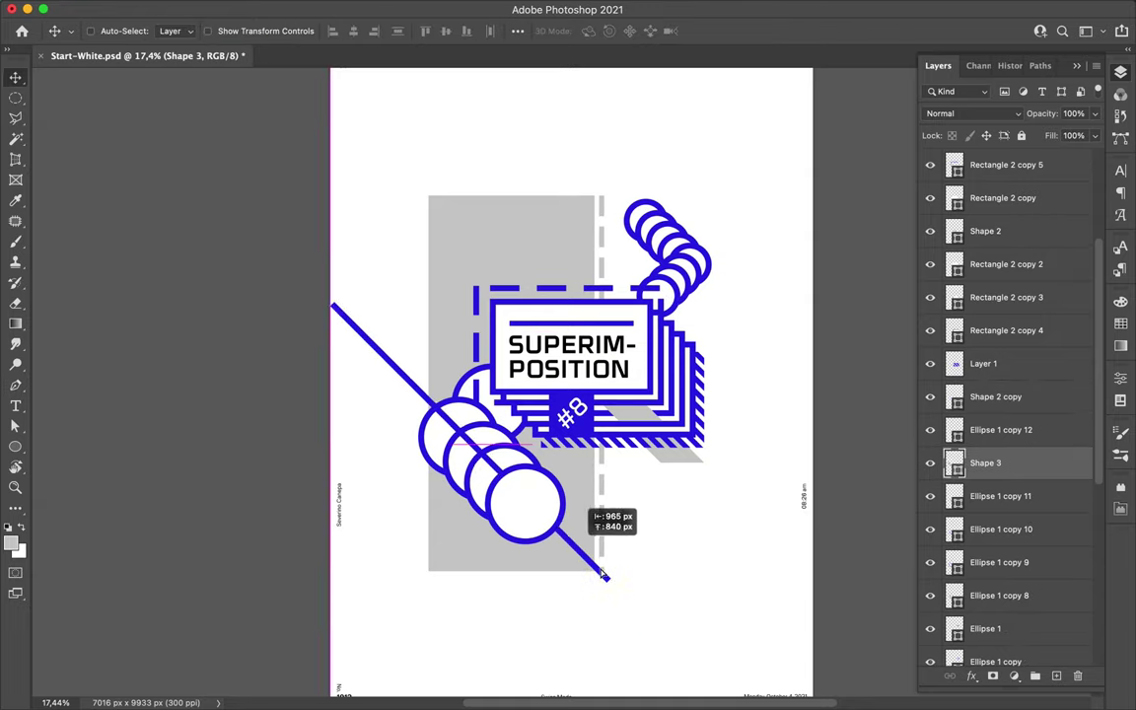
key(a)
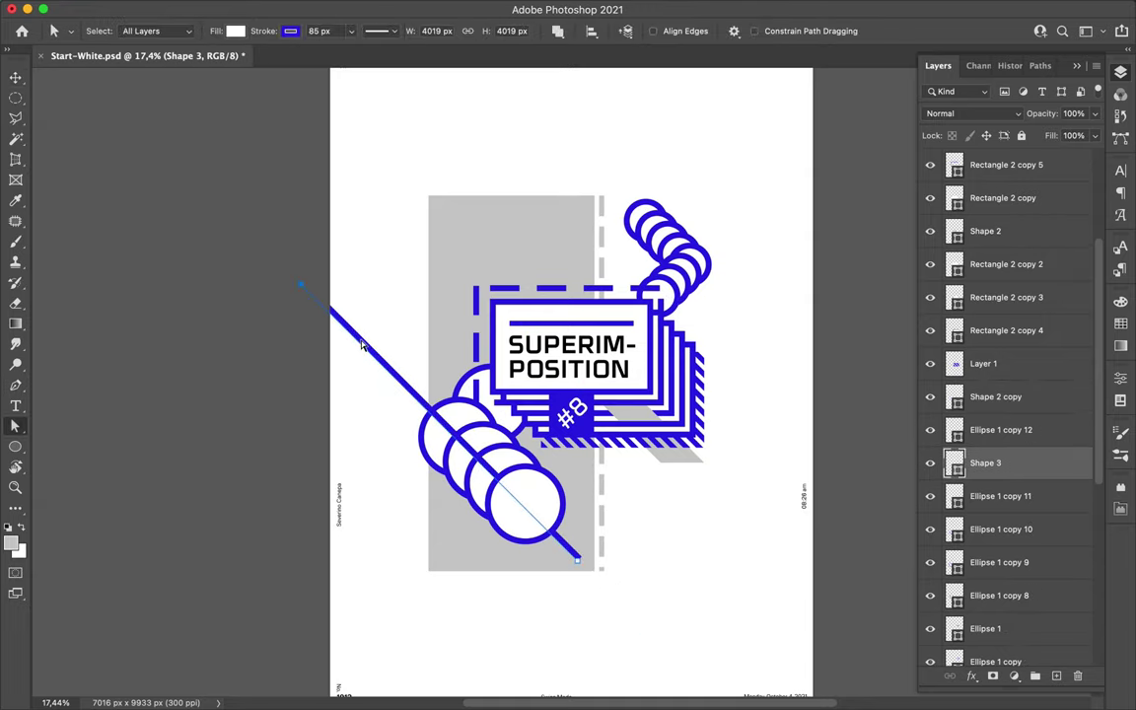
key(v)
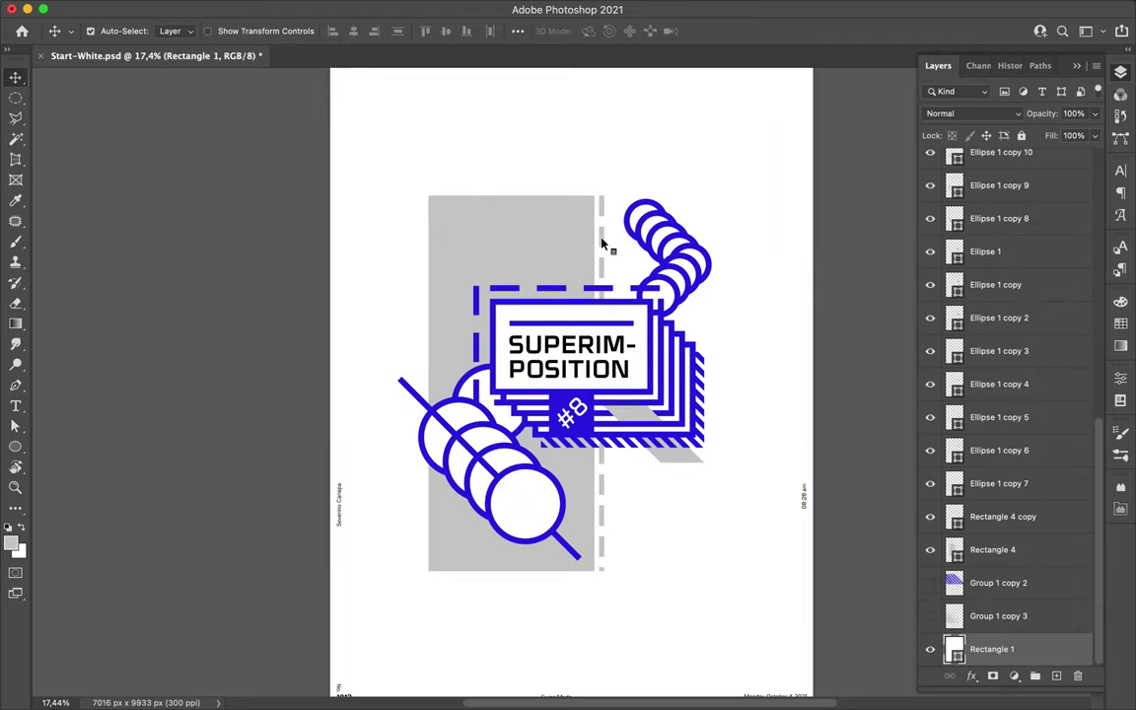
click(541, 213)
key(ctrl+j)
key(a)
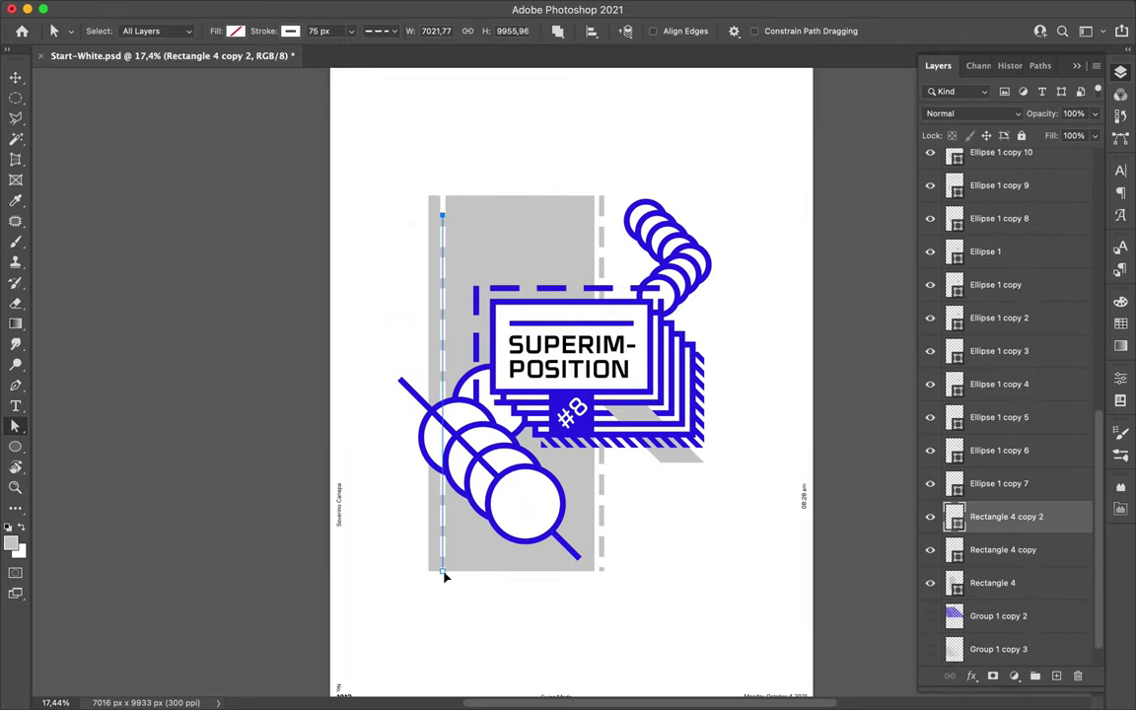
Duplicate the dashed line again and reshape the copy into a wide frame.
click(651, 552)
key(ctrl+0)
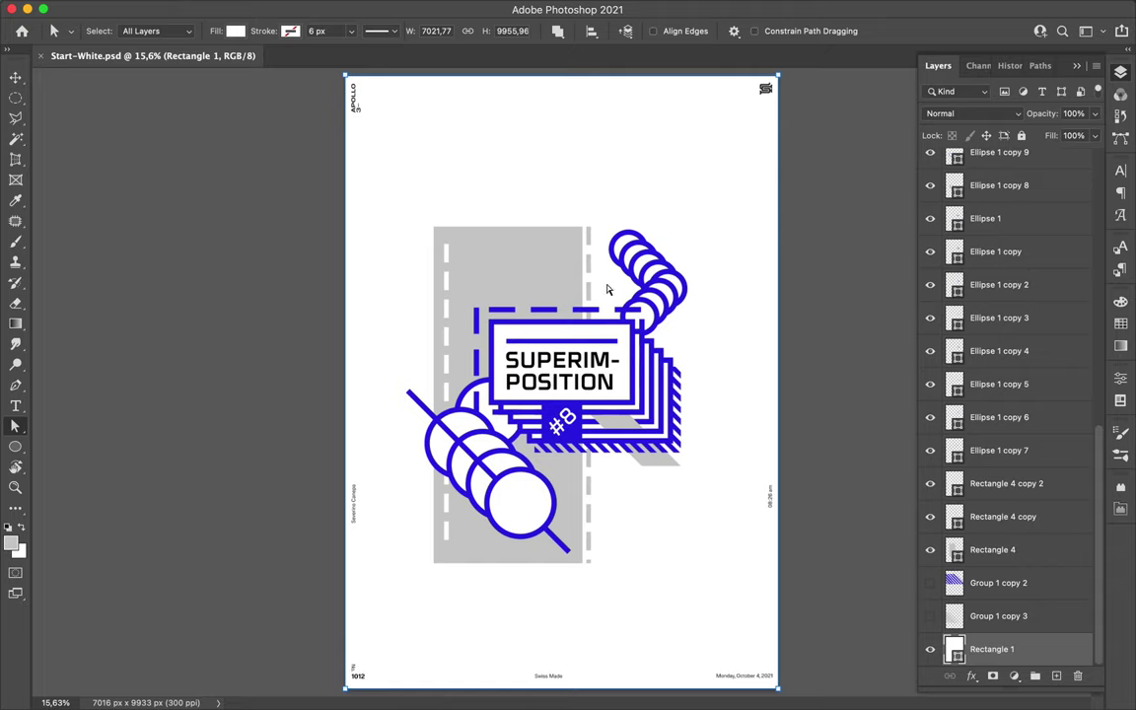
click(591, 287)
key(ctrl+j)
key(a)
key(p)
drag(697, 586, 710, 209)
scroll(710, 209, up, 2)
Snap the frame's corner to the guide, adjust its stroke, and set #1012 in Basier Square Mono.
key(ctrl+r)
scroll(688, 170, up, 3)
scroll(679, 182, up, 3)
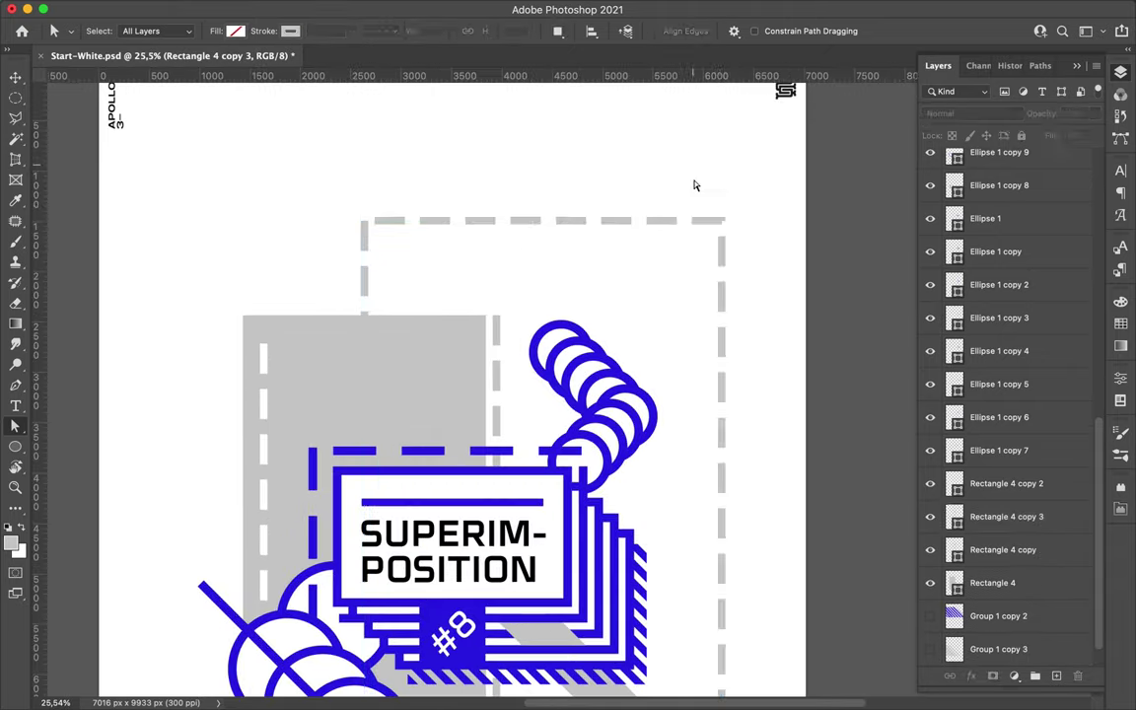
drag(725, 200, 721, 220)
scroll(720, 220, up, 3)
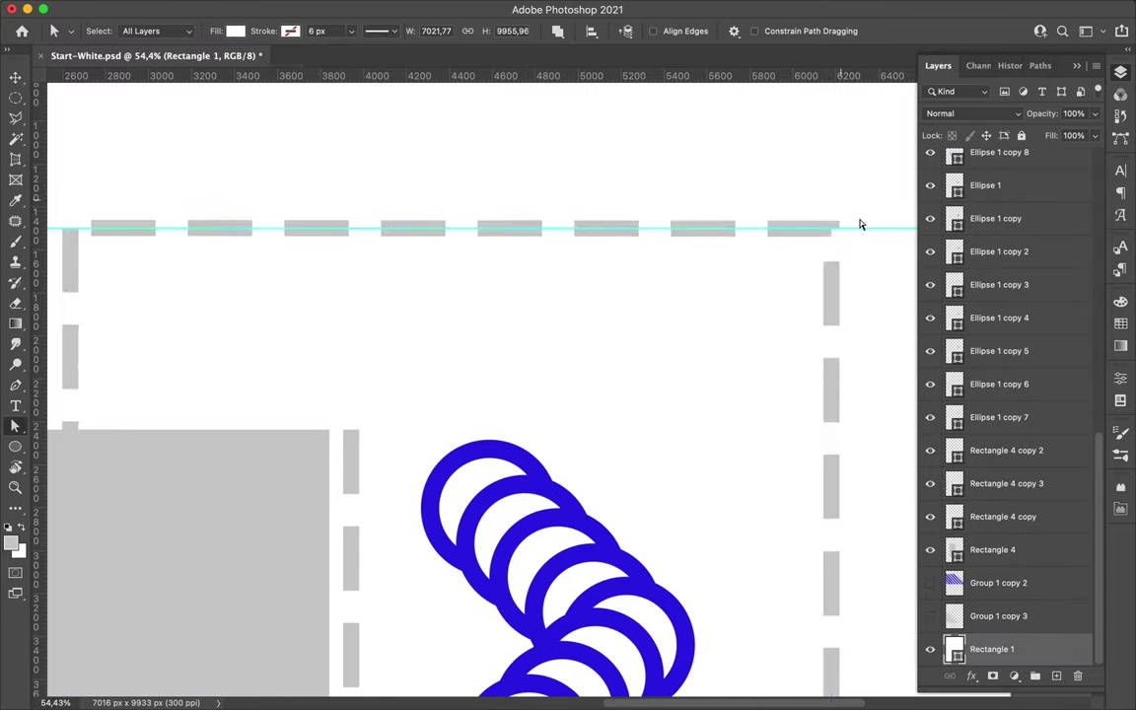
click(380, 30)
click(395, 226)
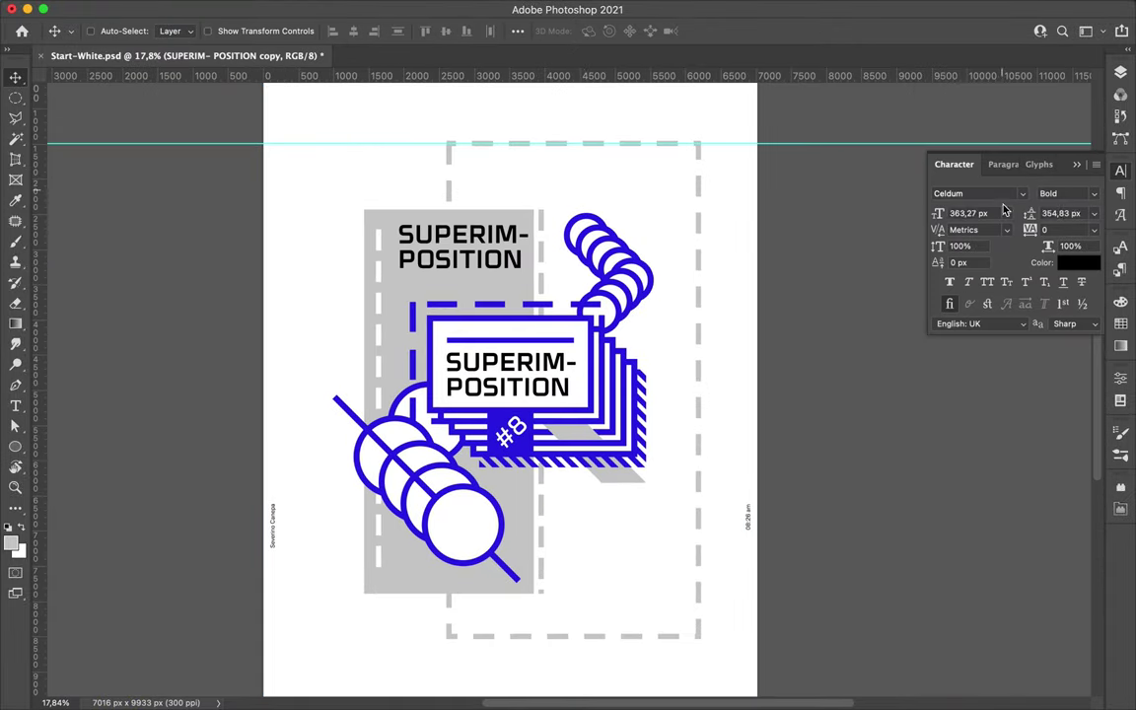
click(1021, 194)
click(858, 271)
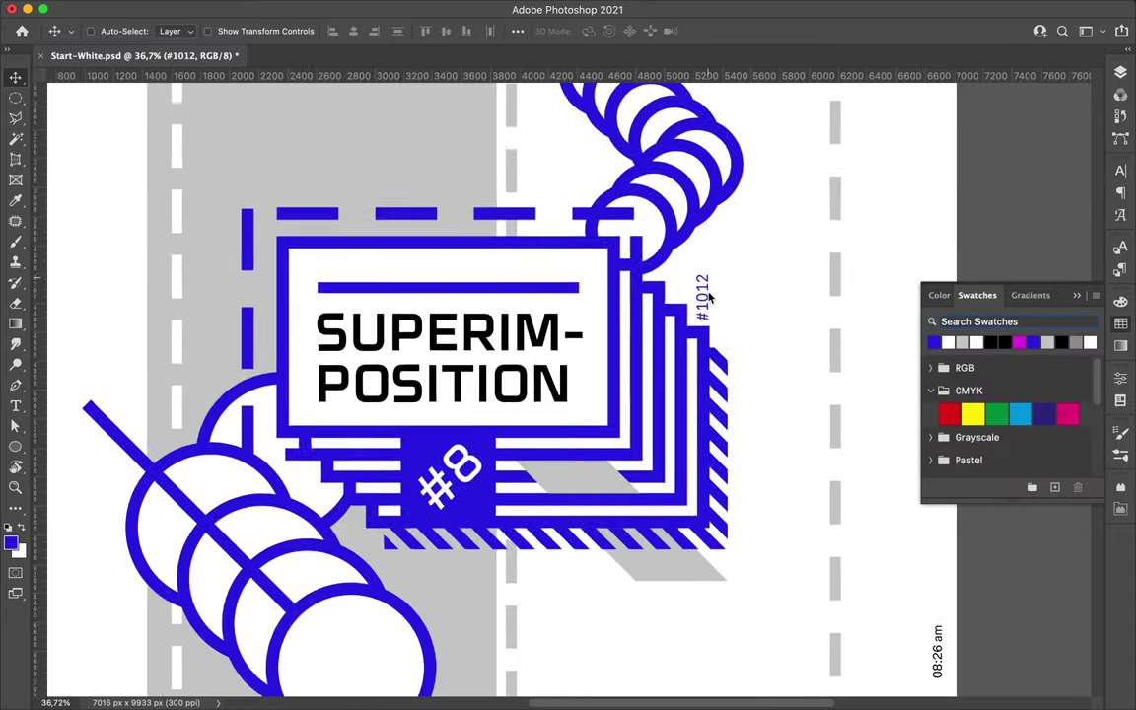
Copy the #1012 label beside the title, then draw a small blue circle and grey squares.
scroll(734, 301, down, 5)
drag(655, 286, 291, 148)
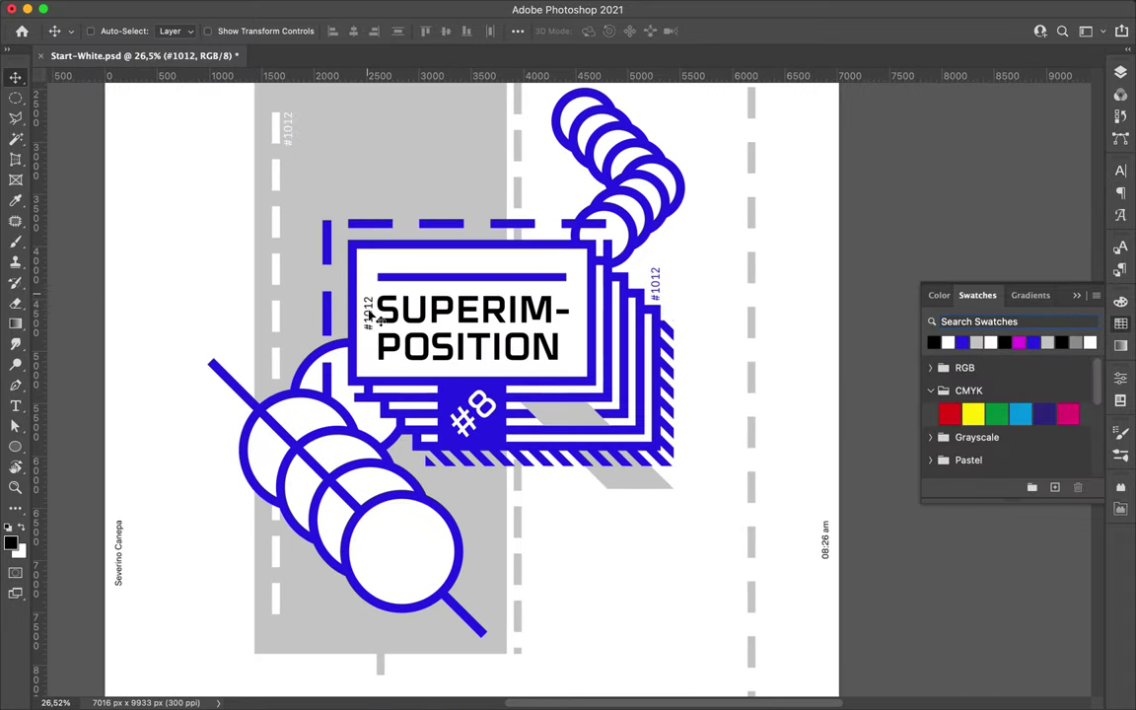
drag(393, 325, 395, 327)
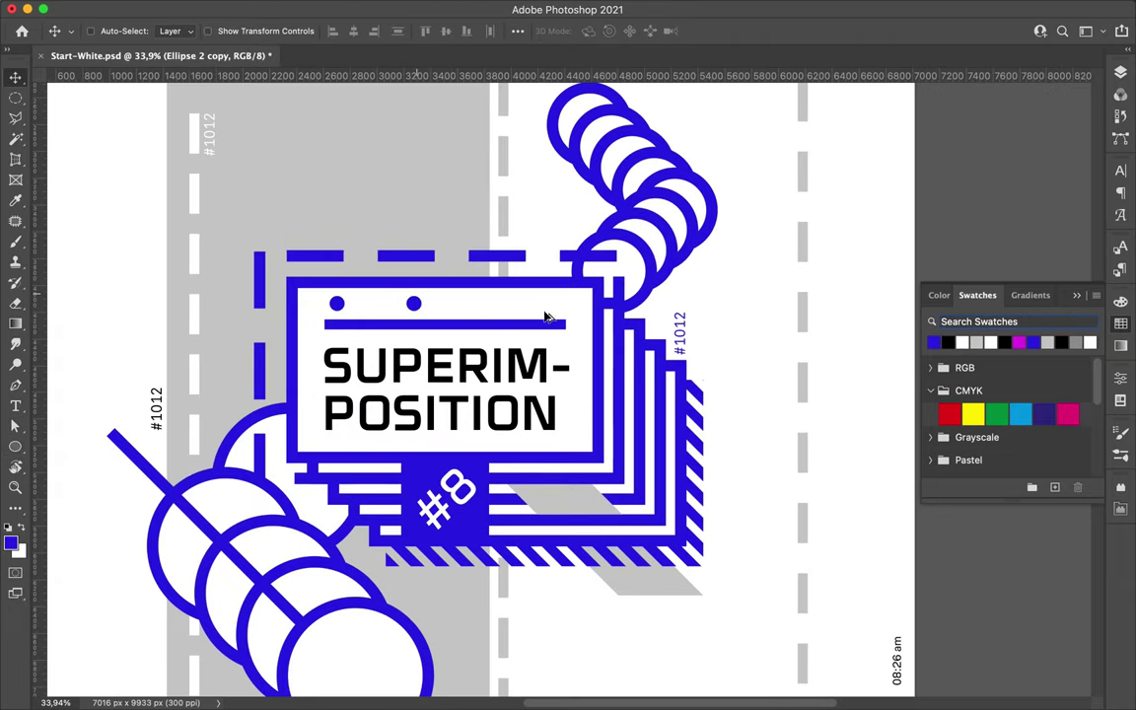
scroll(498, 305, up, 3)
mouse_move(225, 249)
mouse_down()
mouse_move(244, 268)
mouse_move(530, 284)
mouse_up()
drag(278, 283, 278, 281)
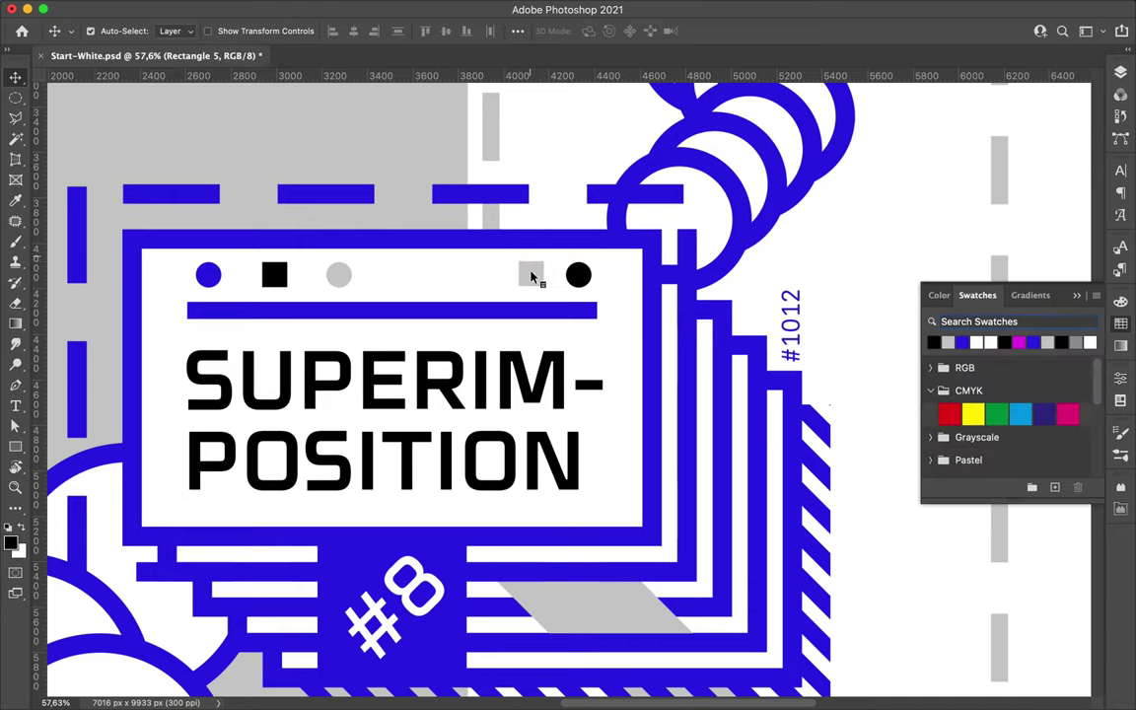
Add a blue square and space the six small shapes evenly, blue circle at the left end.
drag(511, 277, 582, 266)
click(210, 277)
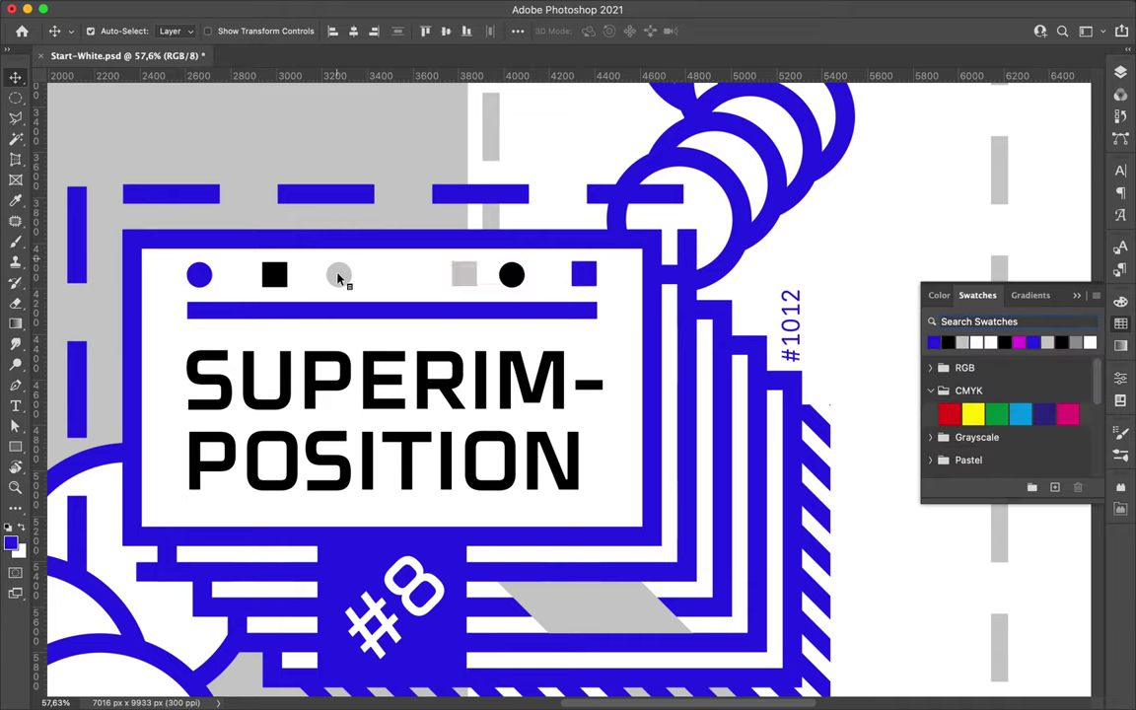
click(518, 30)
click(469, 177)
mouse_move(433, 275)
mouse_down()
mouse_move(277, 275)
mouse_move(433, 275)
mouse_up()
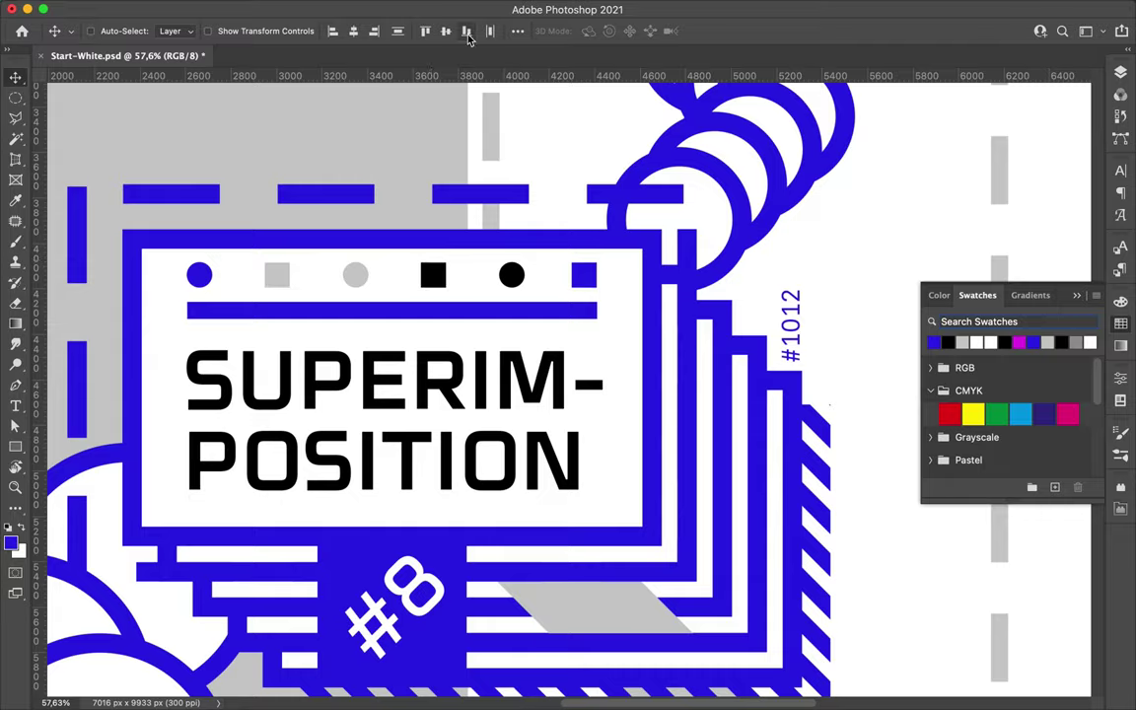
scroll(854, 226, down, 3)
drag(395, 312, 335, 314)
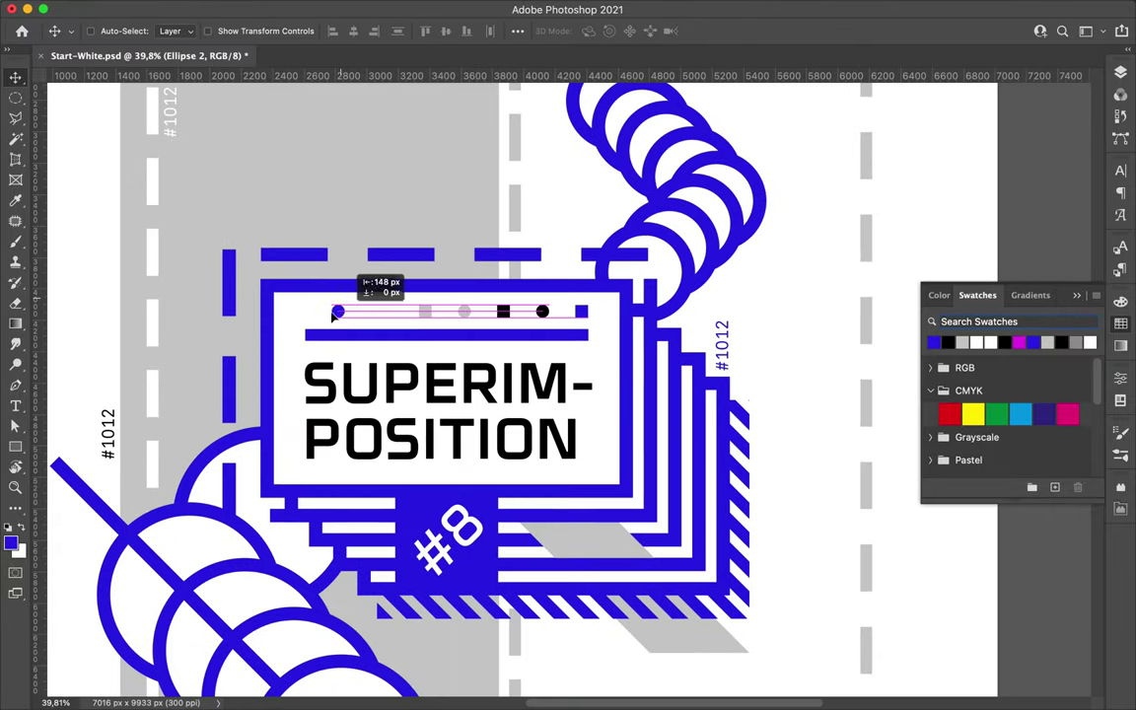
scroll(566, 246, down, 2)
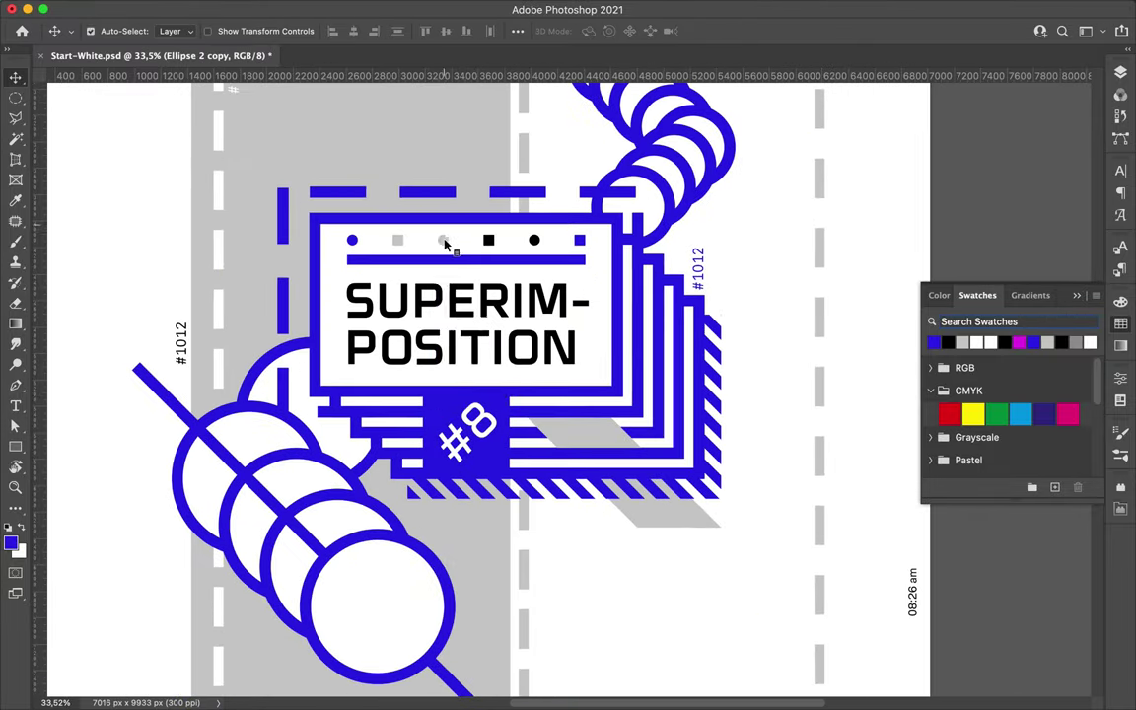
click(976, 342)
key(F7)
Draw a corner bracket, set its stroke colour, and place a copy at the lower left.
key(ctrl+[)
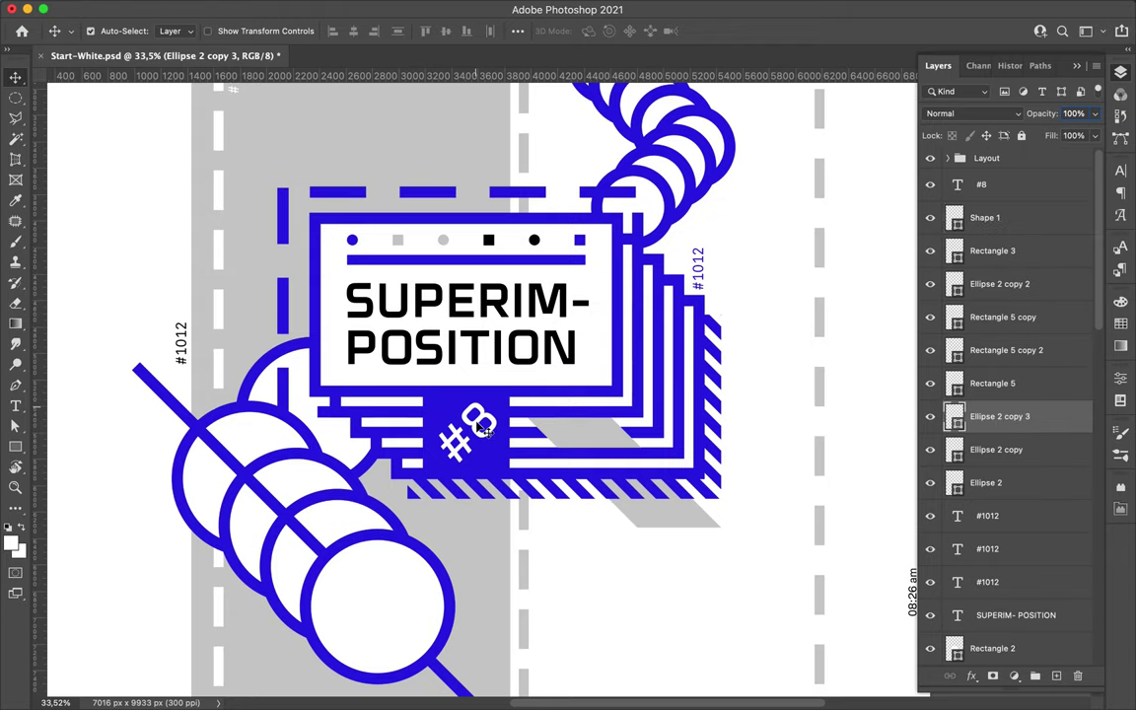
scroll(493, 459, down, 5)
key(p)
key(a)
click(306, 31)
click(203, 114)
key(v)
drag(706, 131, 741, 167)
key(a)
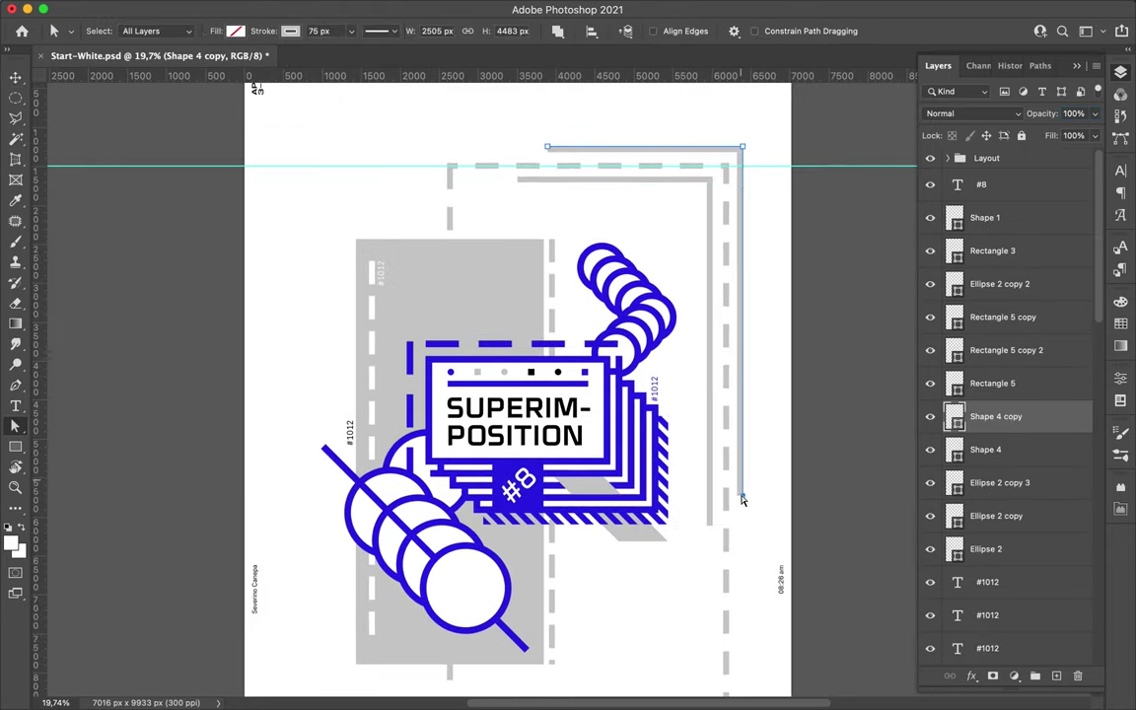
drag(722, 134, 383, 588)
Recolor the bracket copy and add a column of small white-outlined squares near the top dashes.
scroll(383, 588, up, 3)
click(1120, 324)
key(a)
click(235, 31)
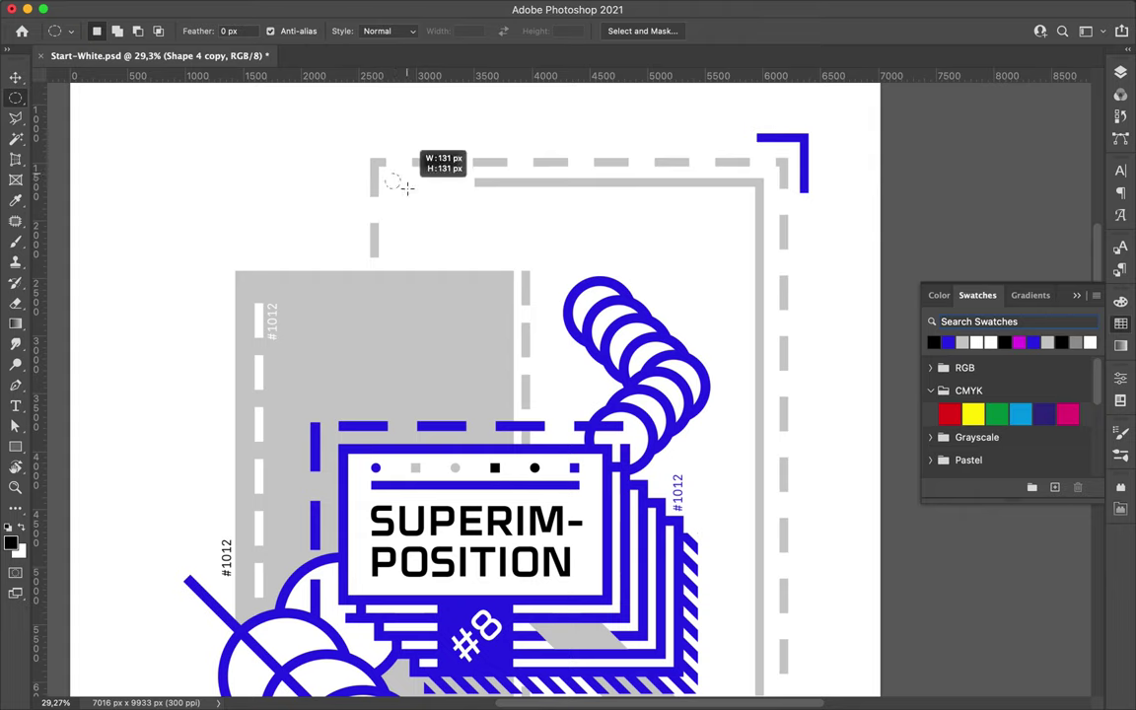
drag(388, 175, 434, 213)
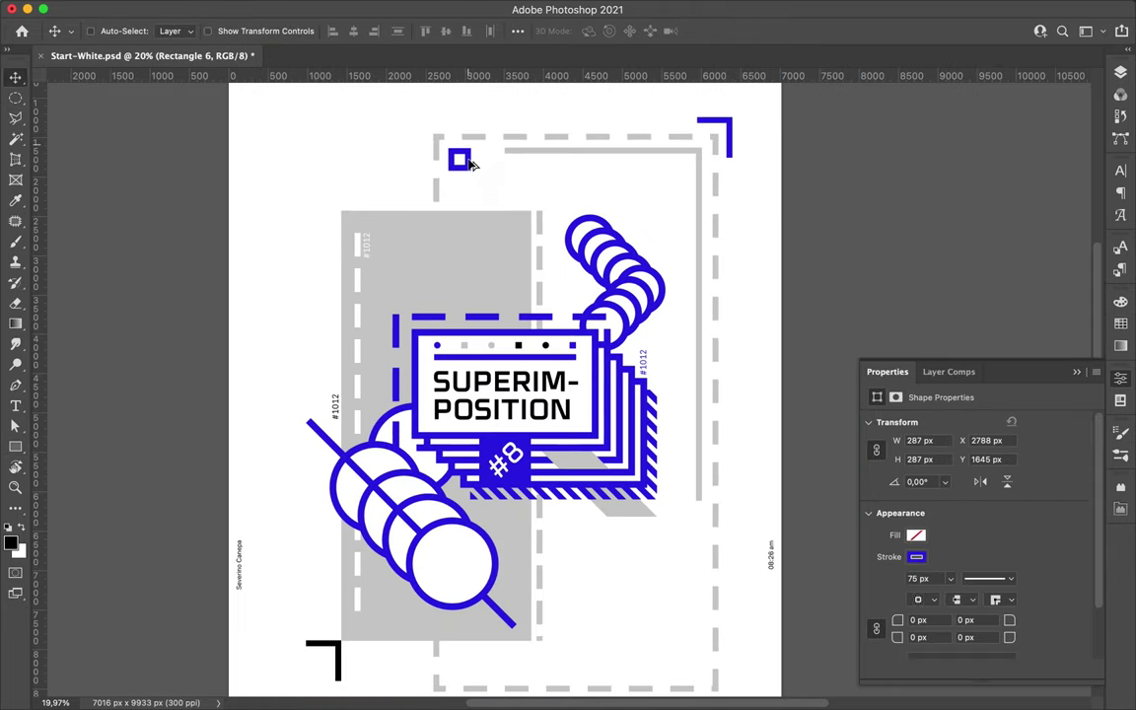
alt+drag(473, 164, 467, 236)
click(290, 30)
click(501, 175)
key(v)
Scale a shape down to about 37% and add a copy of the blue diagonal line at upper right.
scroll(467, 234, up, 2)
scroll(466, 197, down, 3)
key(a)
click(318, 114)
key(ctrl+t)
drag(455, 146, 449, 186)
key(Return)
key(F7)
key(a)
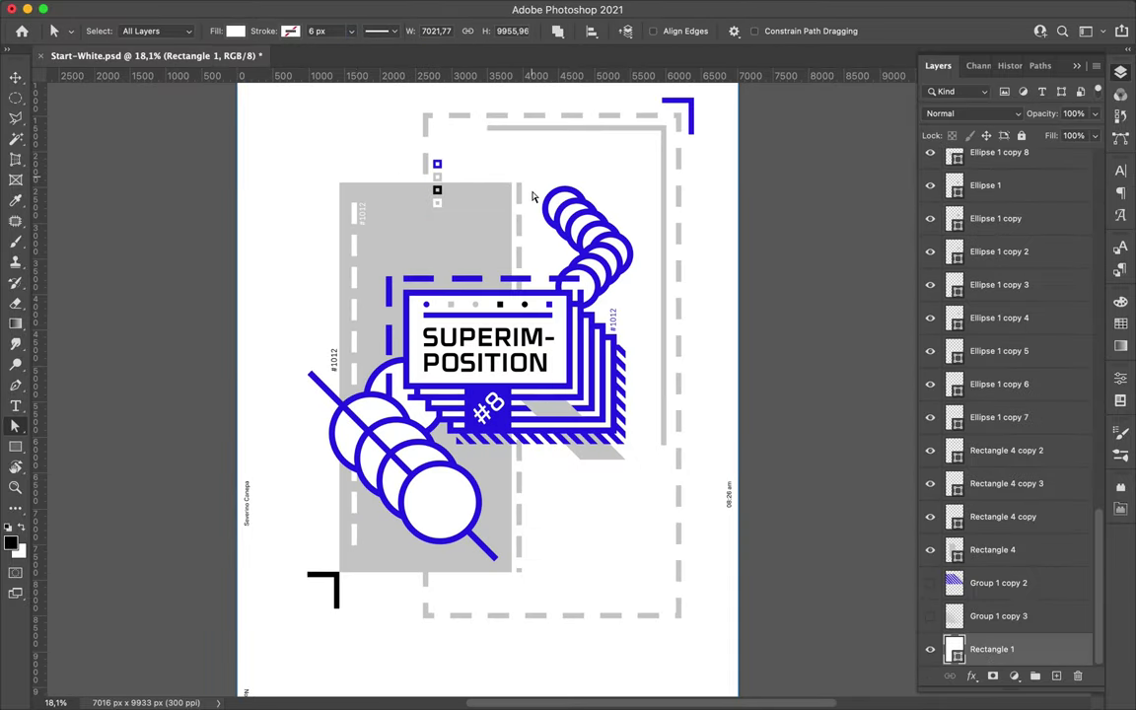
drag(553, 257, 589, 190)
drag(996, 164, 1004, 379)
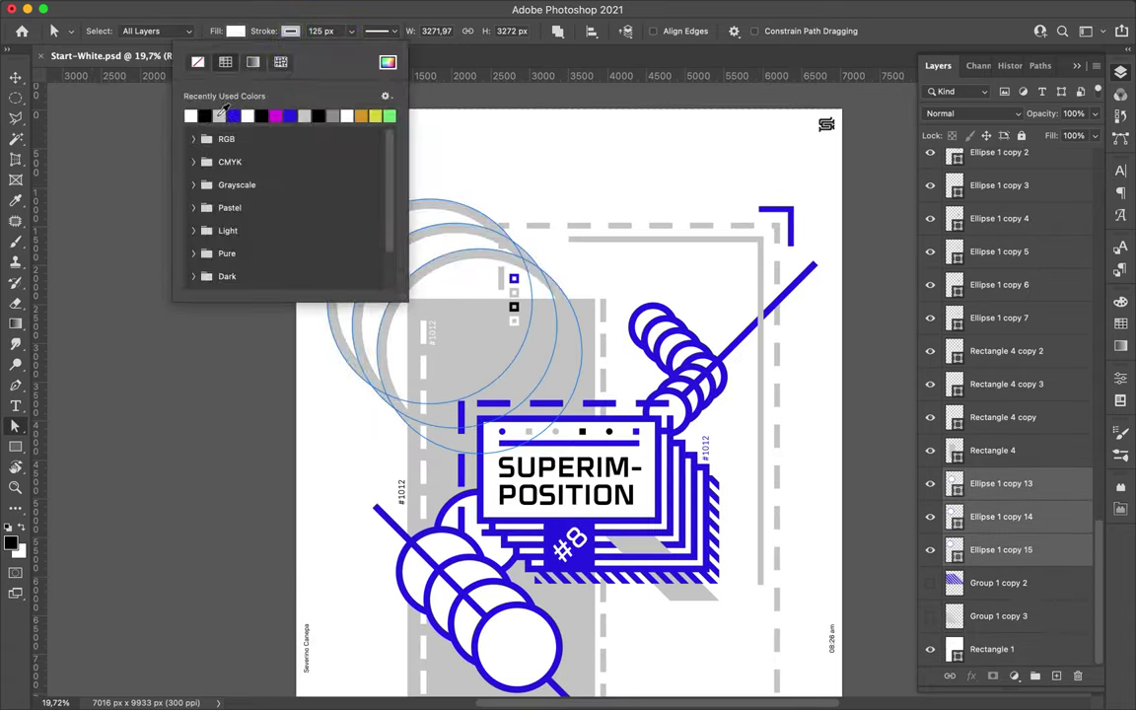
Shift the three grey rings slightly at the upper left, then select the top-right grey bracket.
drag(423, 177, 437, 210)
click(447, 132)
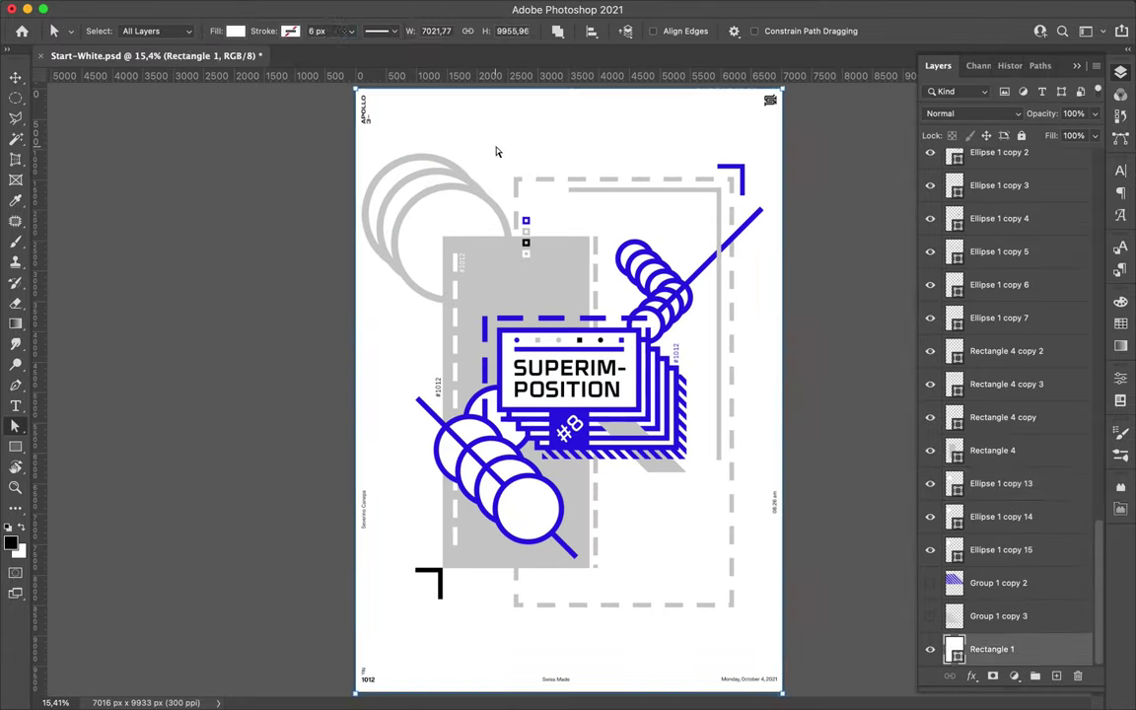
click(592, 191)
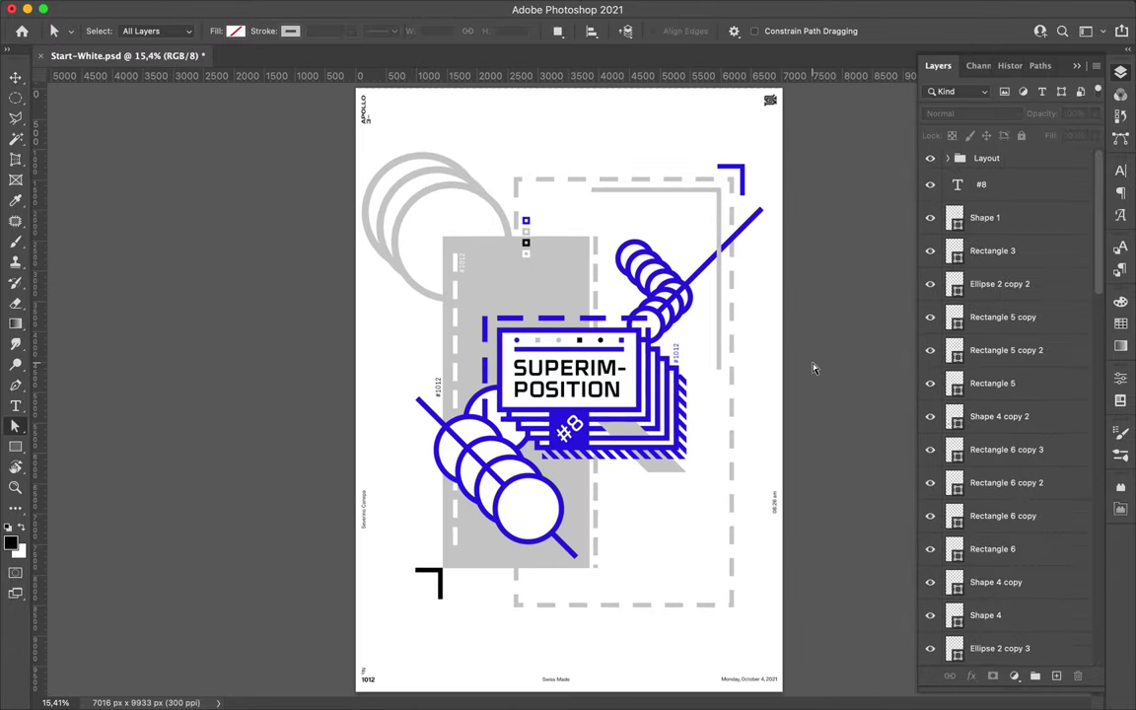
Nudge the grey rings slightly right and down, then save the poster as Start-White.psd.
key(v)
drag(399, 170, 413, 187)
key(ctrl+s)
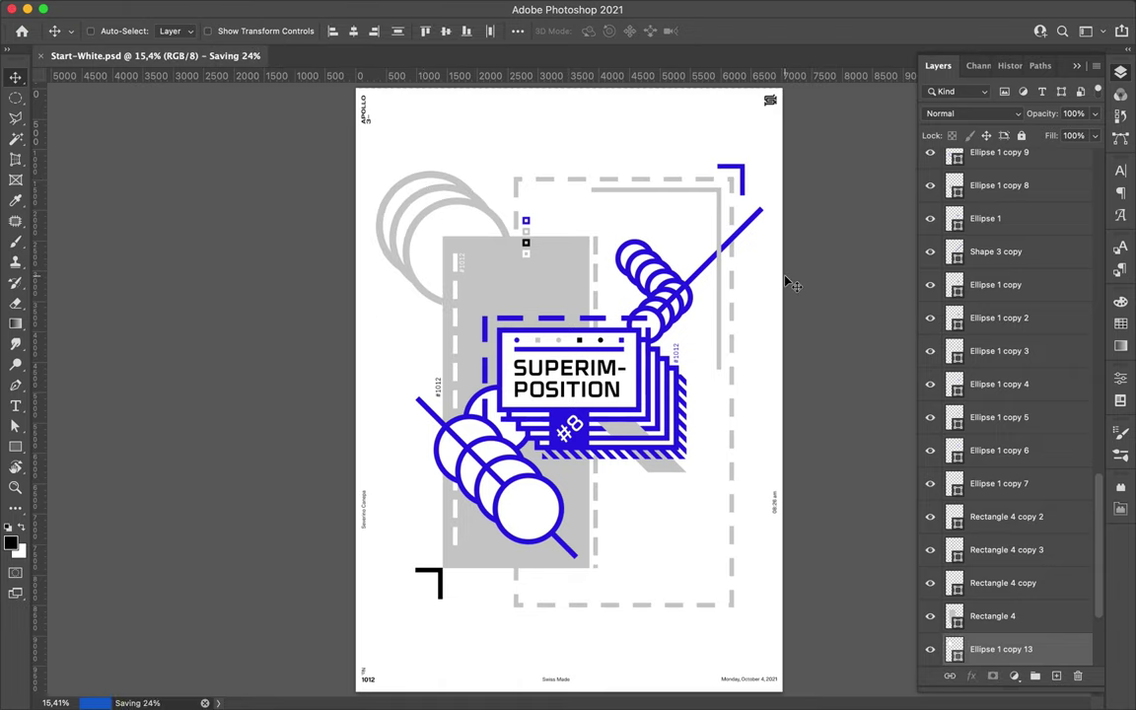